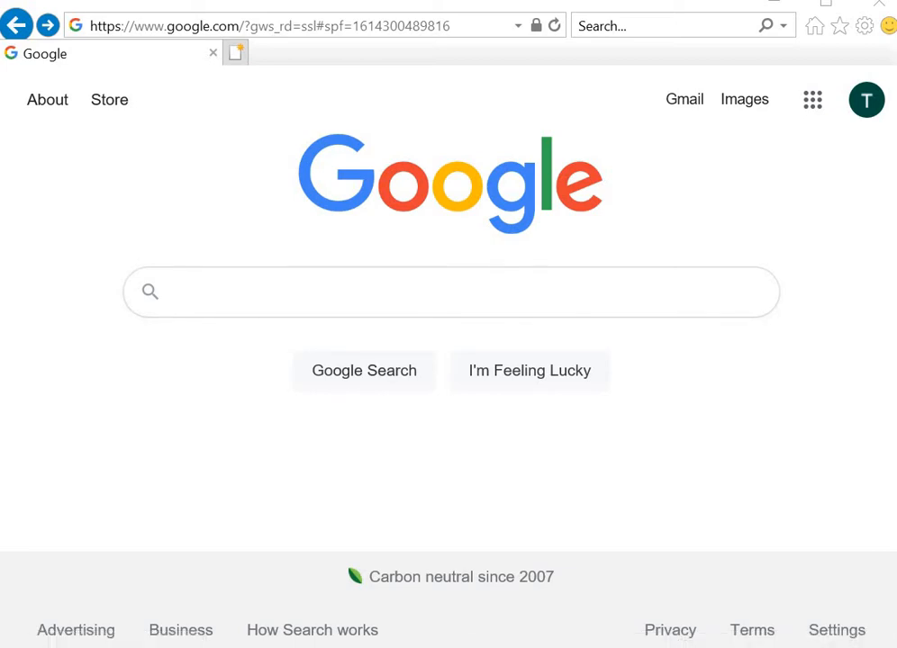
Step: Search Google for Jamboard and open the "Jamboard - Google" result
{"action": "left_click", "coordinate": [177, 292]}
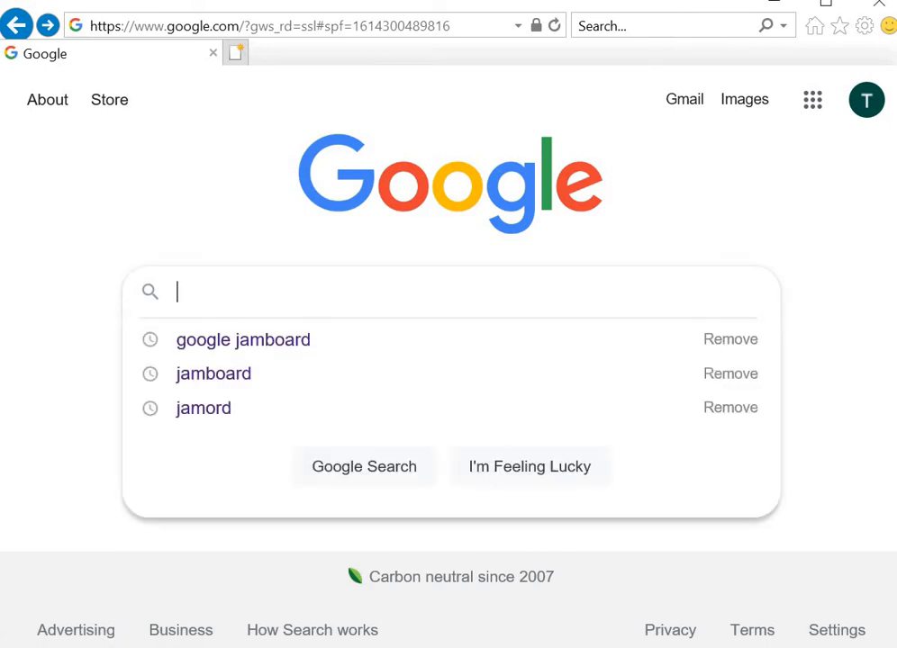
{"action": "key", "text": "Escape"}
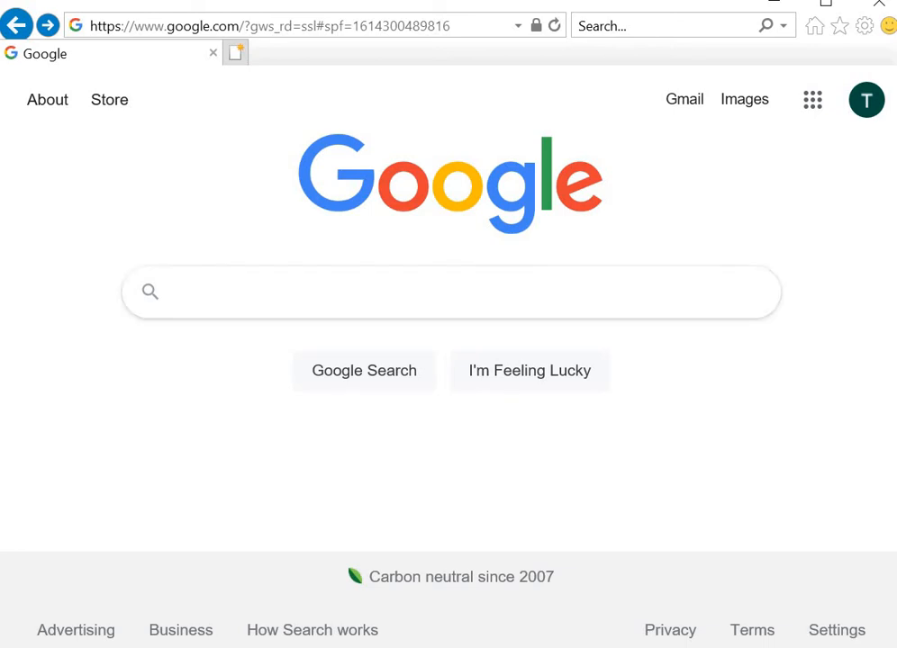
{"action": "left_click", "coordinate": [177, 292]}
{"action": "type", "text": "J"}
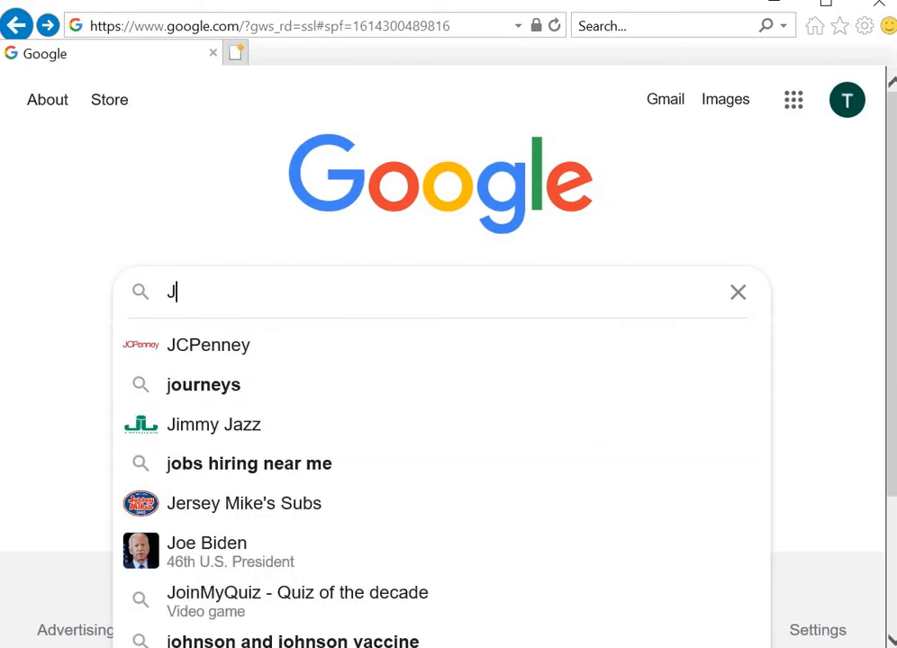
{"action": "type", "text": "amboard"}
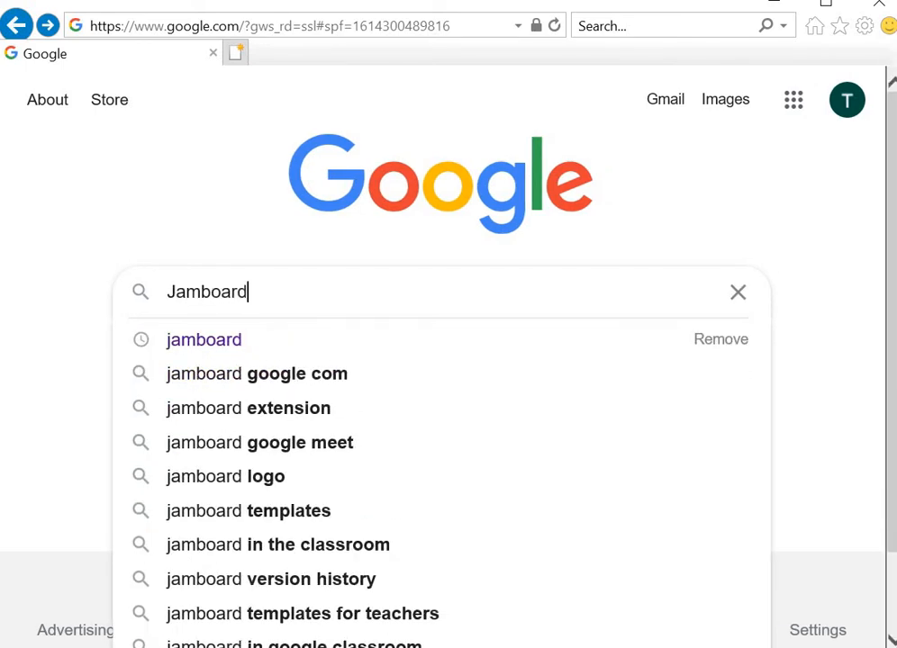
{"action": "key", "text": "Return"}
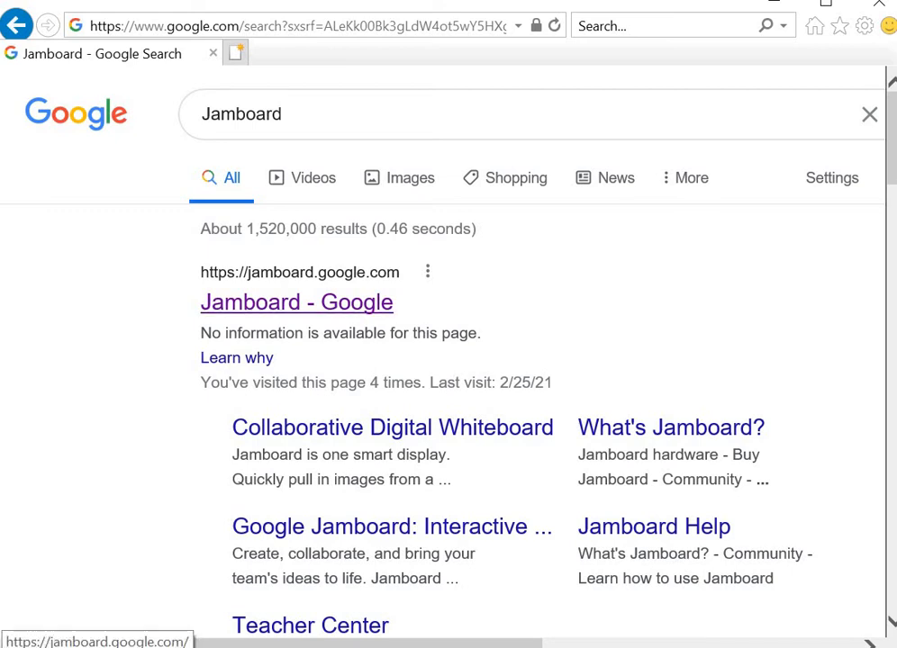
{"action": "left_click", "coordinate": [296, 302]}
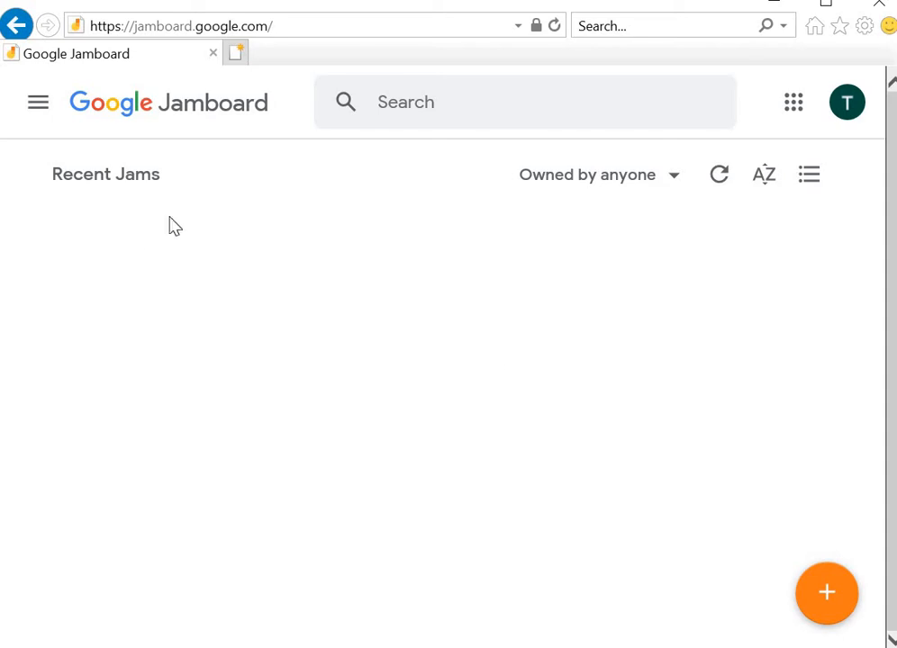
Step: Create a new jam and rename it "My First Jam"
{"action": "left_click", "coordinate": [826, 597]}
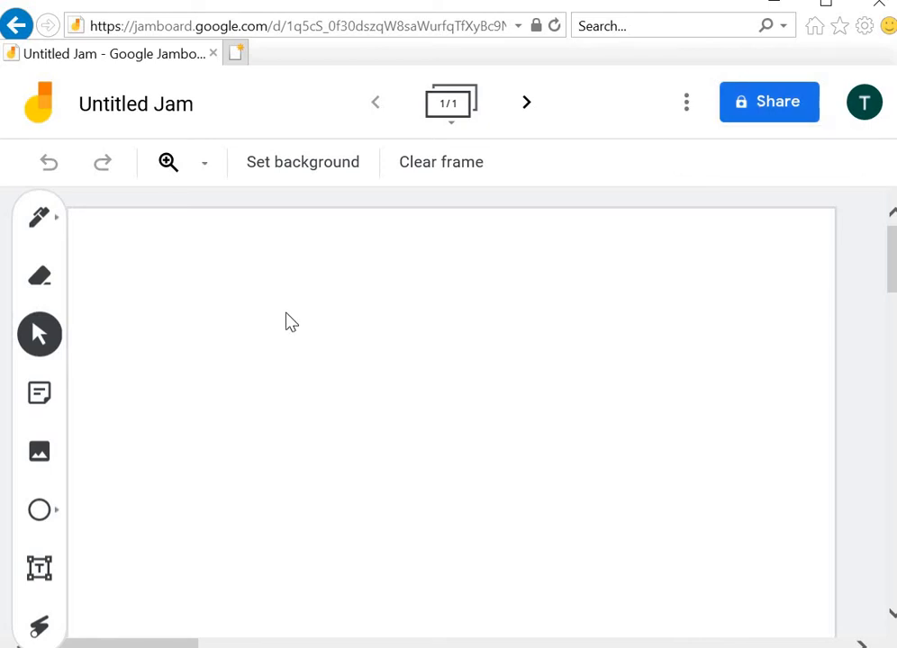
{"action": "left_click", "coordinate": [116, 120]}
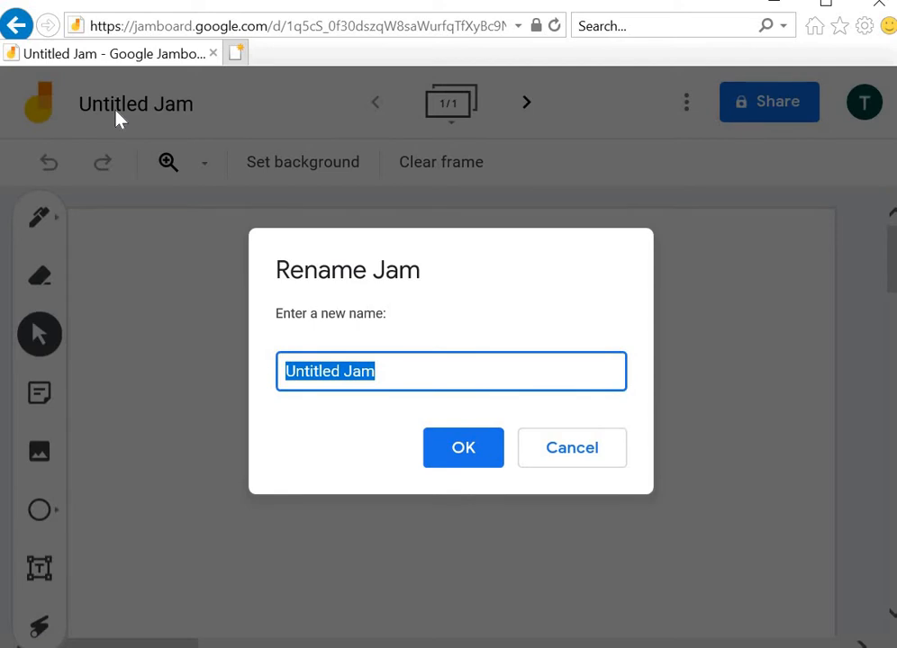
{"action": "left_click", "coordinate": [429, 380]}
{"action": "key", "text": "BackSpace"}
{"action": "key", "text": "BackSpace"}
{"action": "key", "text": "BackSpace"}
{"action": "key", "text": "BackSpace"}
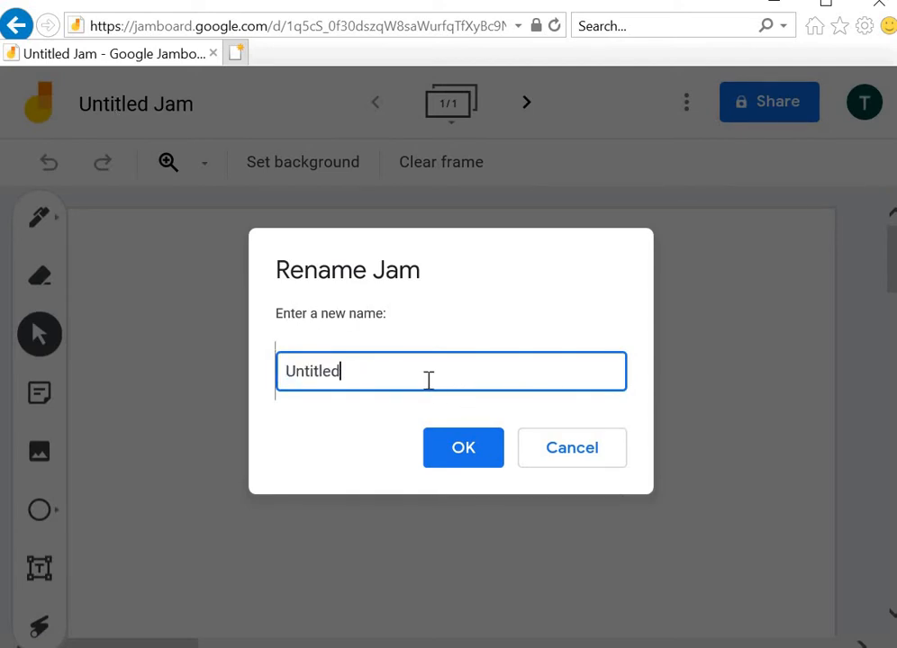
{"action": "key", "text": "BackSpace"}
{"action": "key", "text": "BackSpace"}
{"action": "key", "text": "BackSpace"}
{"action": "key", "text": "BackSpace"}
{"action": "key", "text": "BackSpace"}
{"action": "key", "text": "BackSpace"}
{"action": "key", "text": "BackSpace"}
{"action": "key", "text": "BackSpace"}
{"action": "type", "text": "M"}
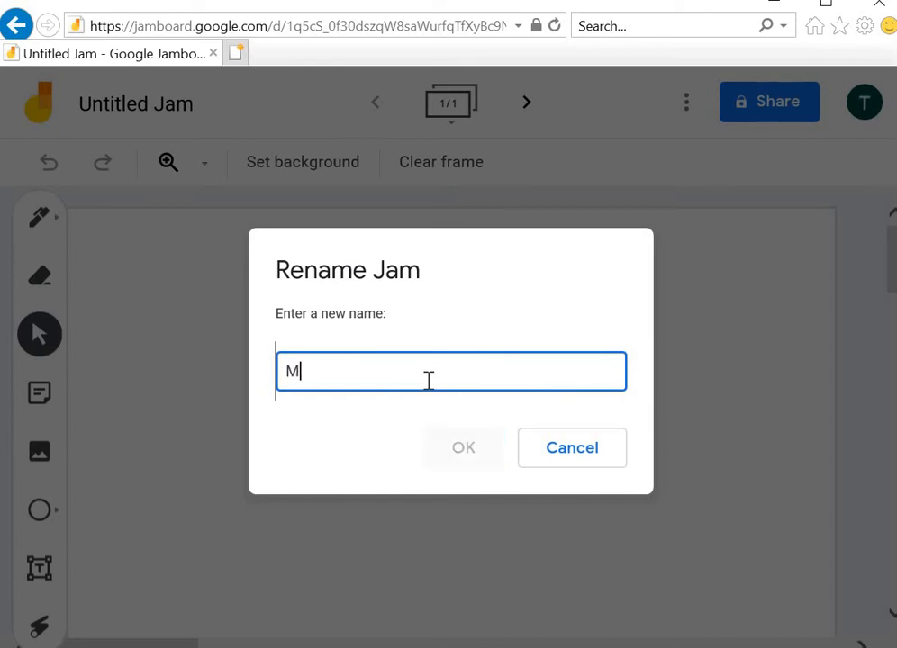
{"action": "type", "text": "y First "}
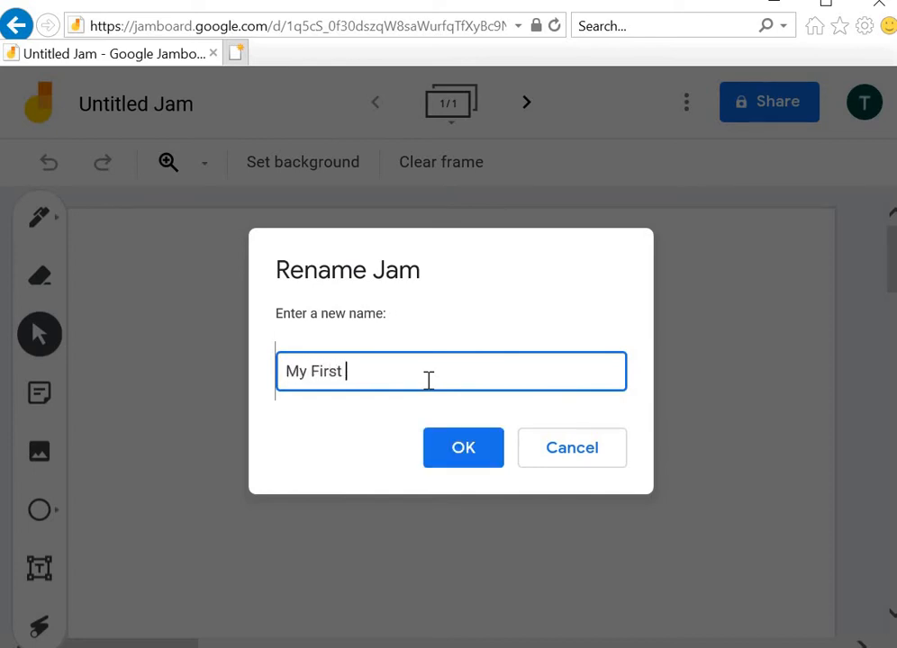
{"action": "type", "text": "Jam"}
{"action": "left_click", "coordinate": [466, 449]}
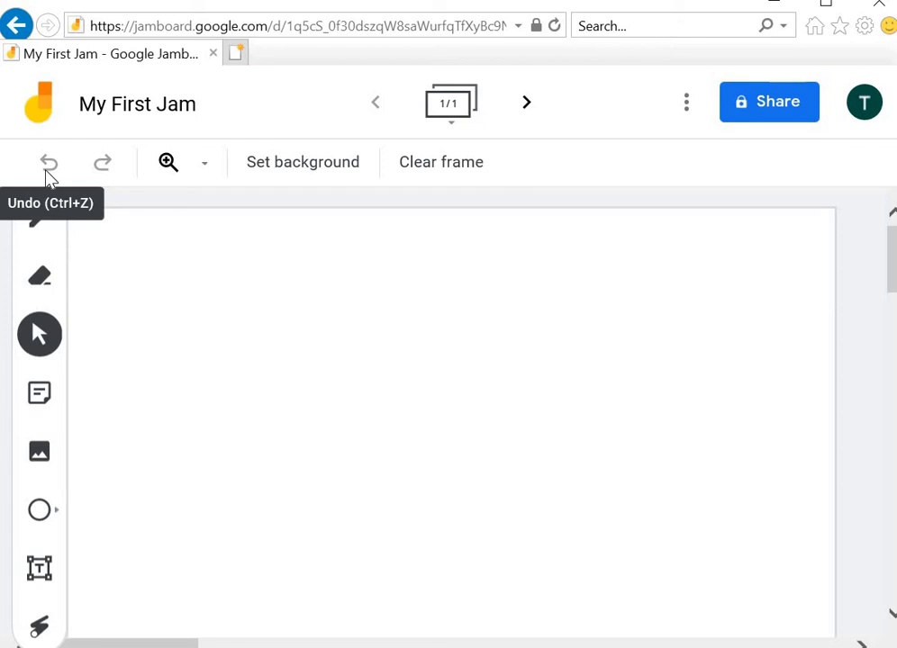
{"action": "left_click", "coordinate": [201, 168]}
{"action": "left_click", "coordinate": [201, 170]}
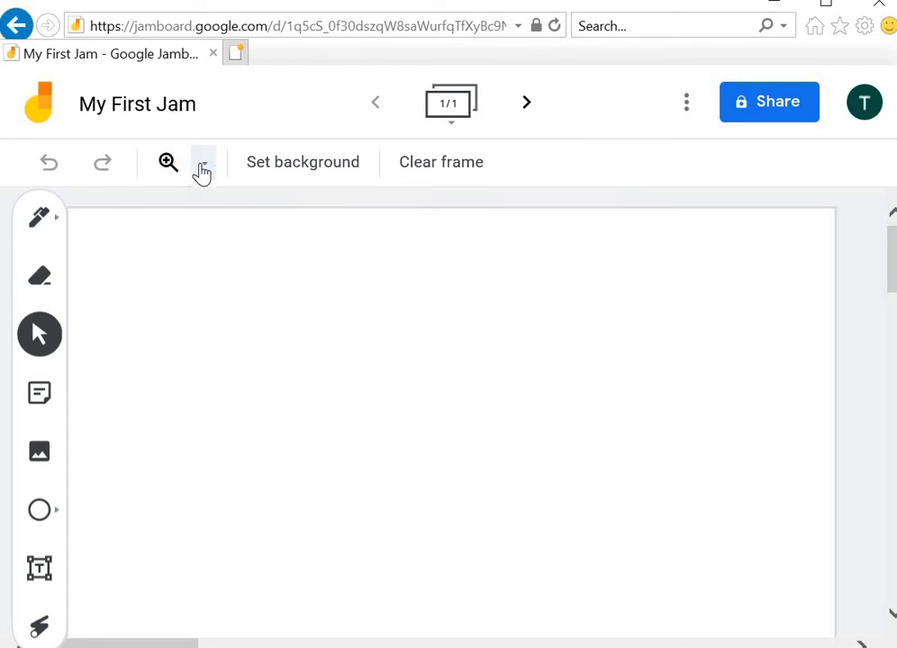
{"action": "left_click", "coordinate": [263, 171]}
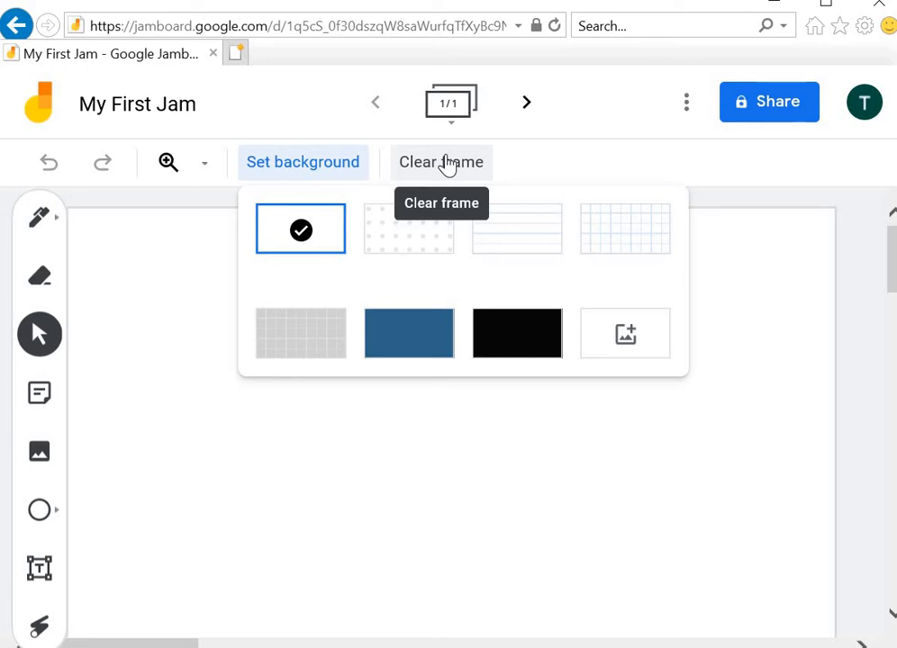
{"action": "left_click", "coordinate": [79, 239]}
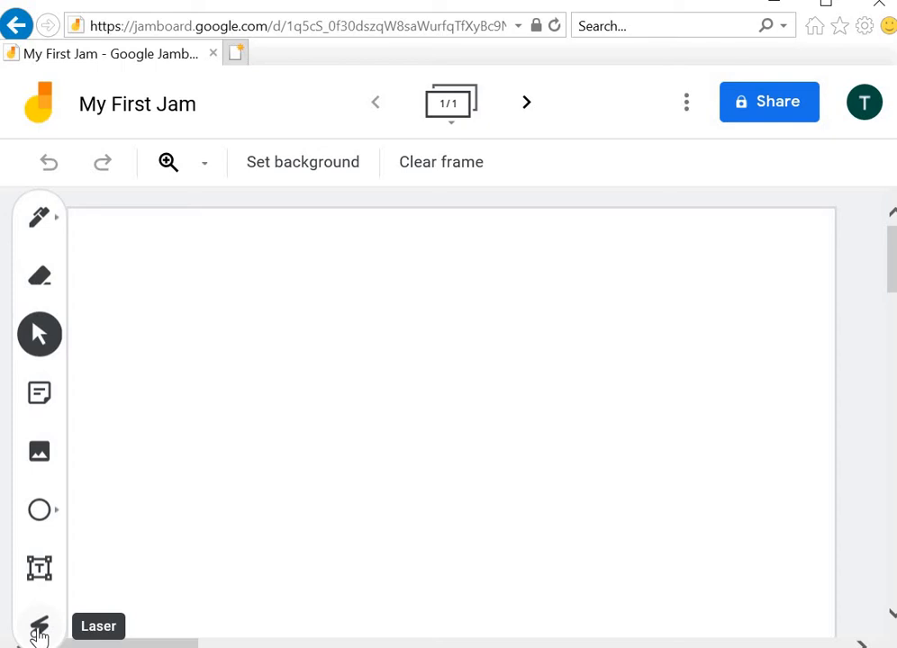
Step: Handwrite "My" with the pen in the upper-left corner of the frame
{"action": "left_click", "coordinate": [41, 219]}
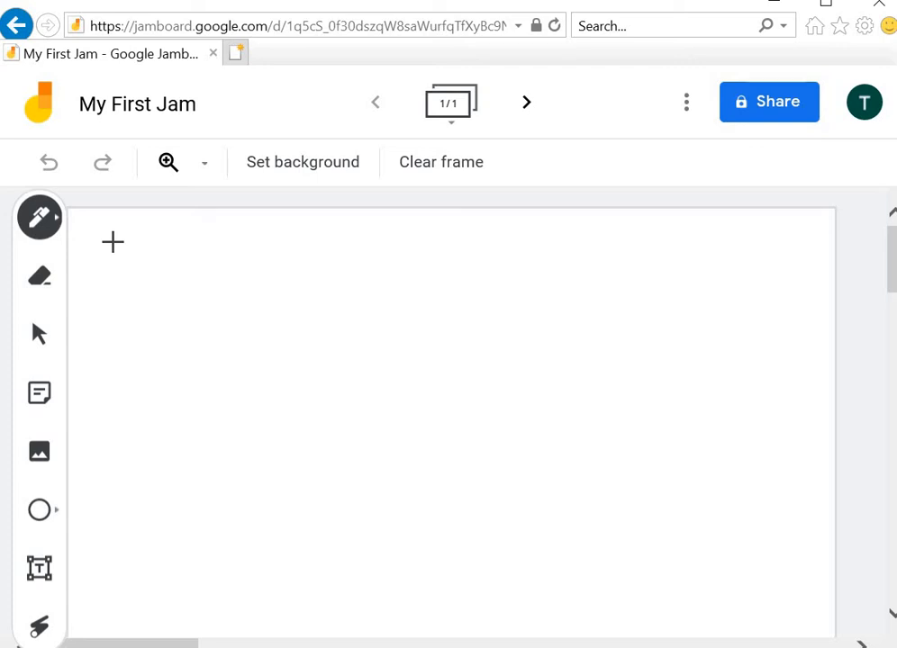
{"action": "left_click_drag", "start_coordinate": [112, 242], "coordinate": [118, 302]}
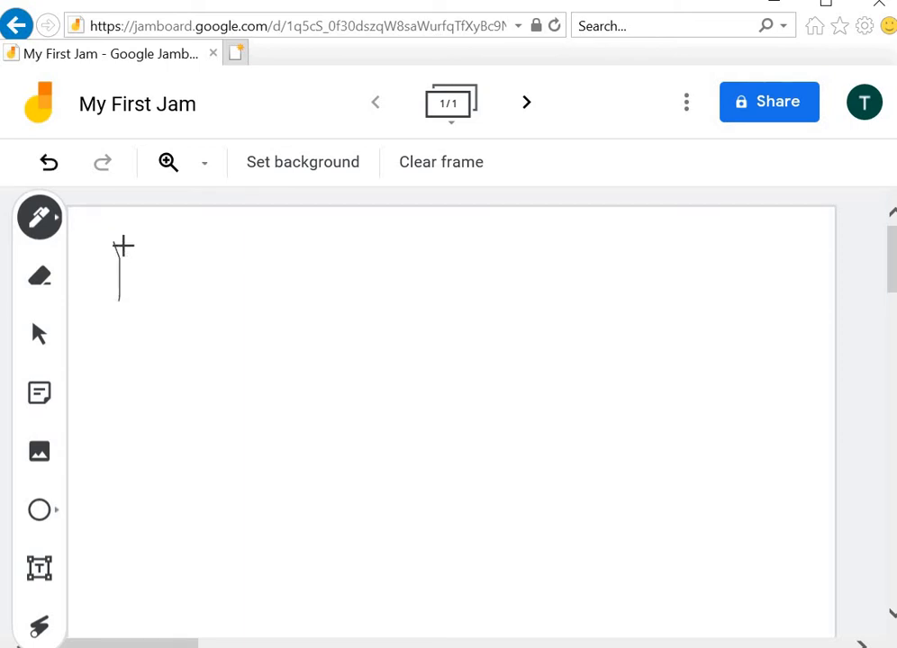
{"action": "mouse_move", "coordinate": [115, 241]}
{"action": "left_mouse_down"}
{"action": "mouse_move", "coordinate": [149, 262]}
{"action": "mouse_move", "coordinate": [166, 233]}
{"action": "mouse_move", "coordinate": [180, 288]}
{"action": "left_mouse_up"}
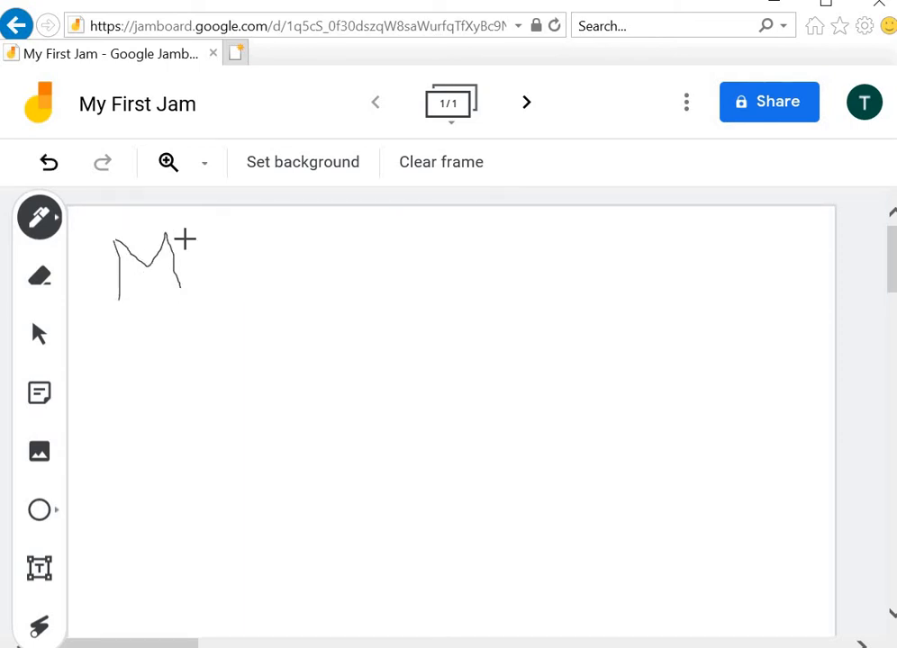
{"action": "mouse_move", "coordinate": [185, 239]}
{"action": "left_mouse_down"}
{"action": "mouse_move", "coordinate": [213, 262]}
{"action": "mouse_move", "coordinate": [228, 229]}
{"action": "mouse_move", "coordinate": [232, 290]}
{"action": "mouse_move", "coordinate": [208, 298]}
{"action": "mouse_move", "coordinate": [255, 265]}
{"action": "left_mouse_up"}
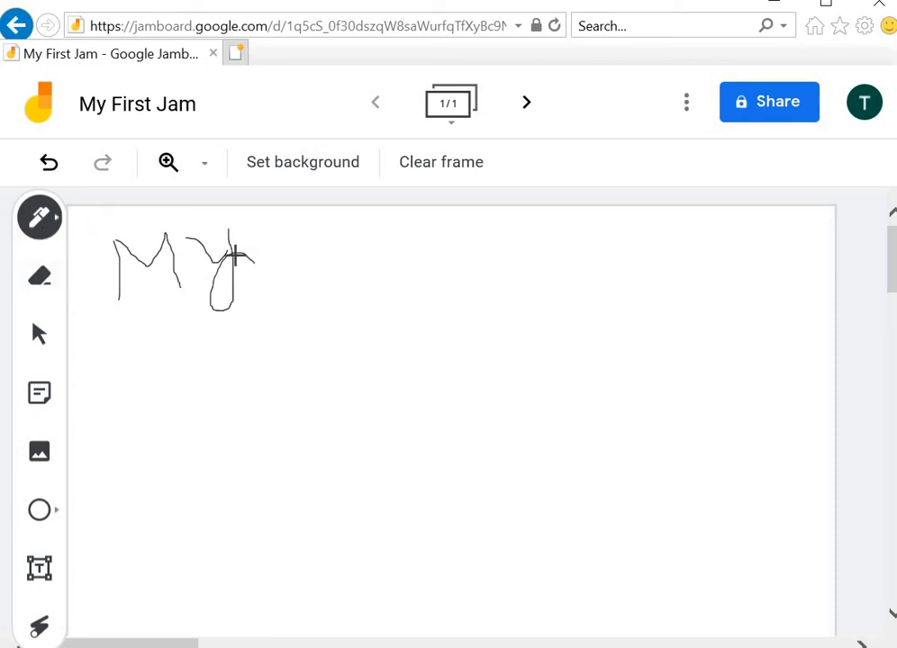
Step: Erase parts of the handwritten letter M and return to the Select tool
{"action": "left_click", "coordinate": [45, 284]}
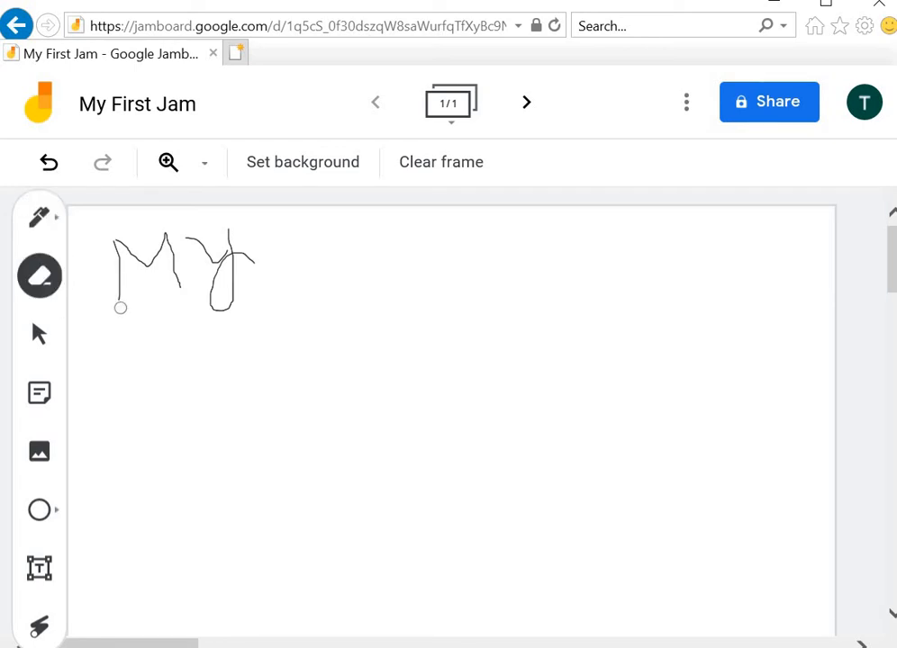
{"action": "mouse_move", "coordinate": [120, 307]}
{"action": "left_mouse_down"}
{"action": "mouse_move", "coordinate": [118, 236]}
{"action": "mouse_move", "coordinate": [162, 274]}
{"action": "mouse_move", "coordinate": [163, 233]}
{"action": "mouse_move", "coordinate": [179, 274]}
{"action": "left_mouse_up"}
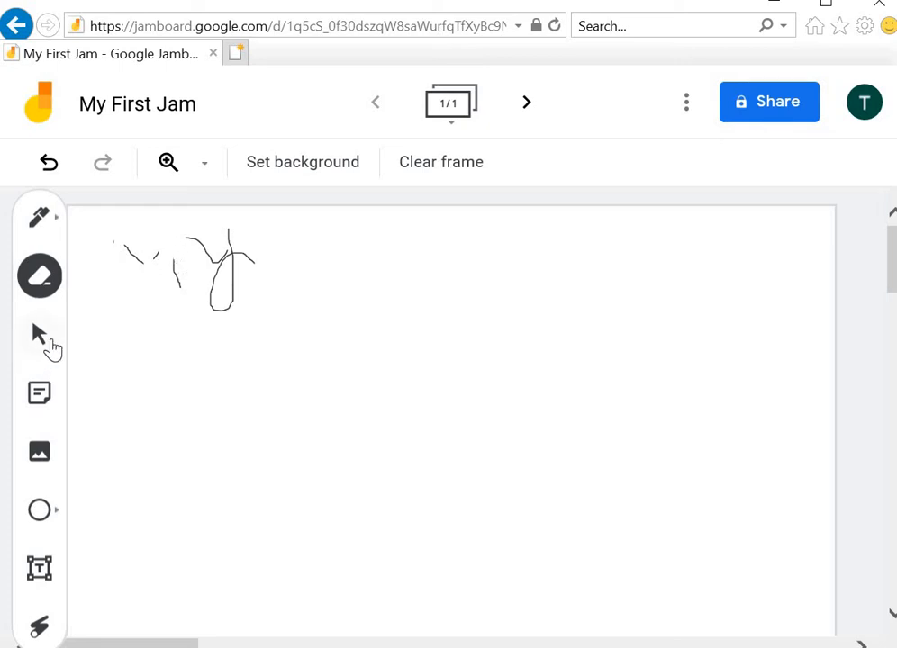
{"action": "left_click", "coordinate": [40, 336]}
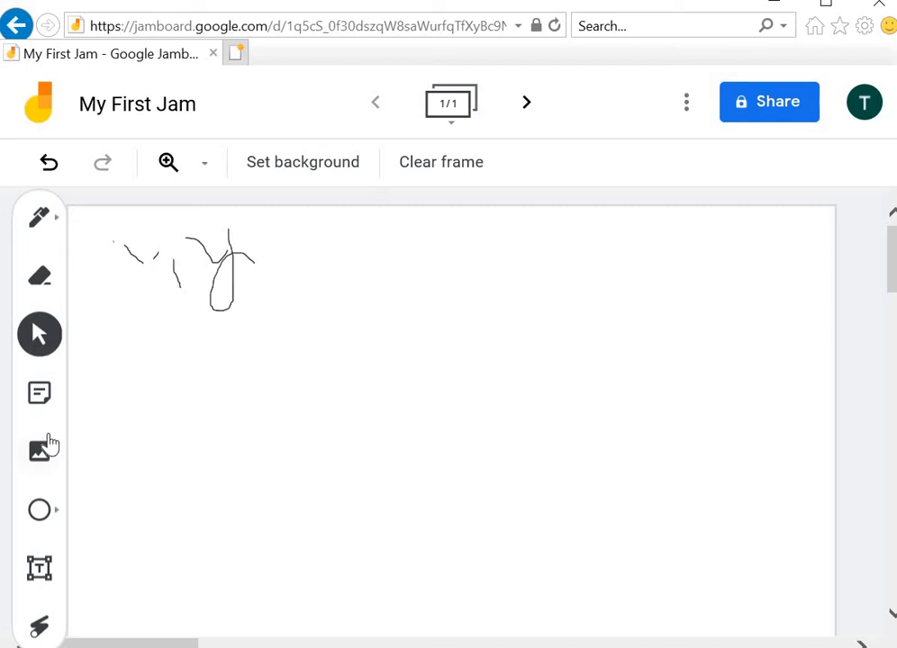
Step: Add a yellow sticky note reading "Maths problem - 1" and move it to the upper-right corner of the frame
{"action": "left_click", "coordinate": [46, 401]}
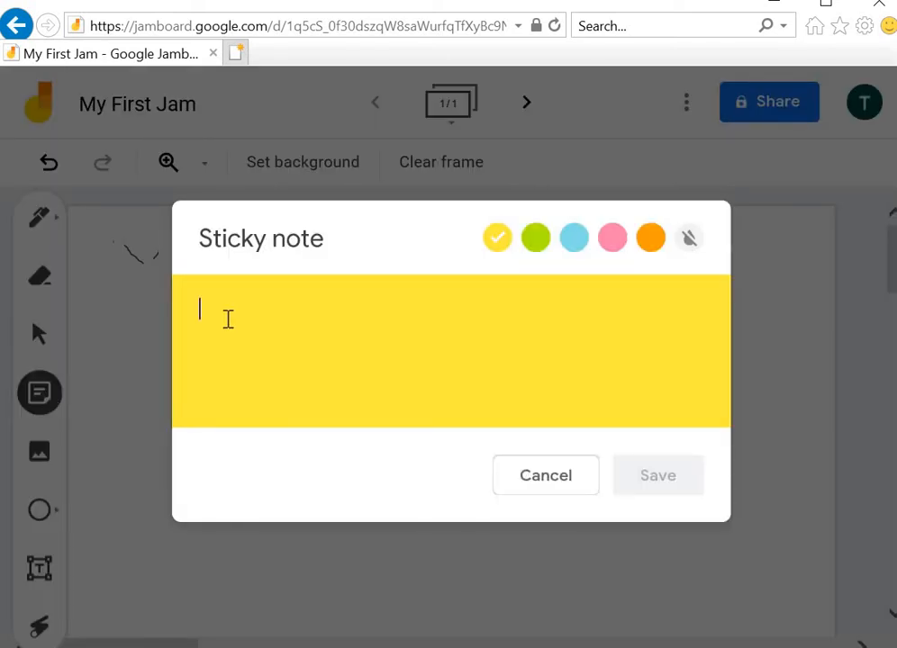
{"action": "type", "text": "Math"}
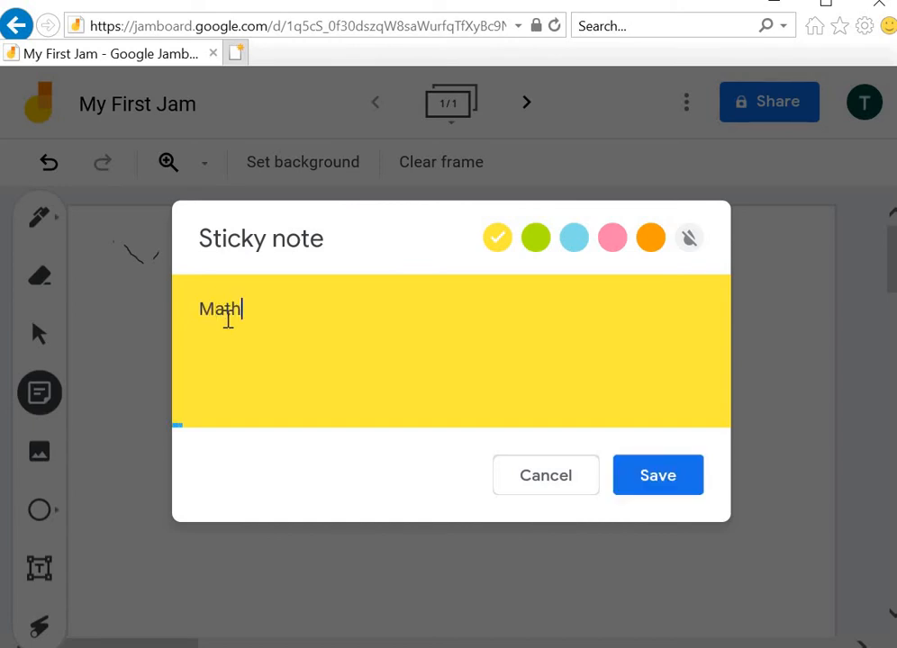
{"action": "type", "text": "s problem - 1"}
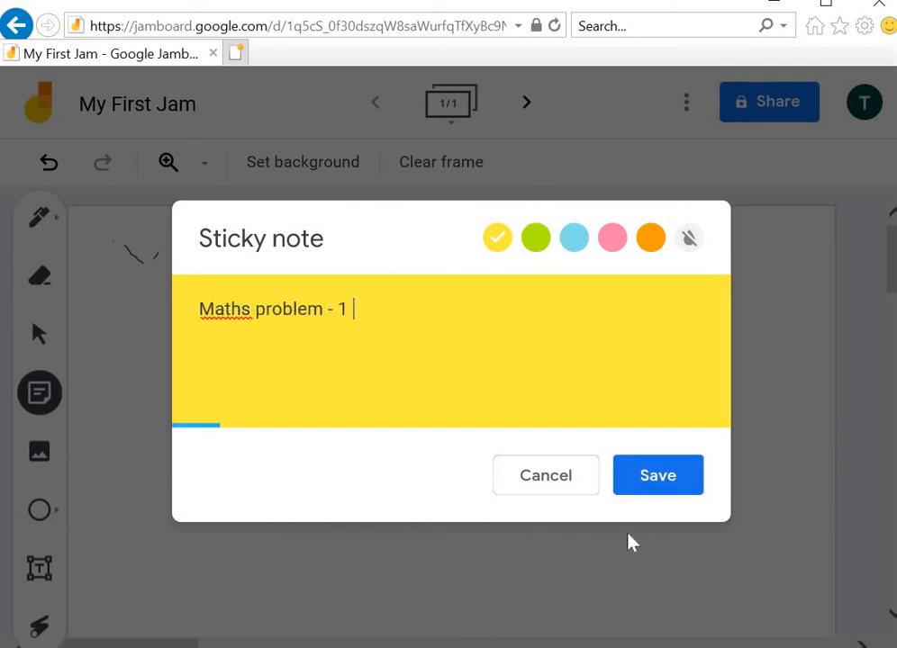
{"action": "left_click", "coordinate": [681, 491]}
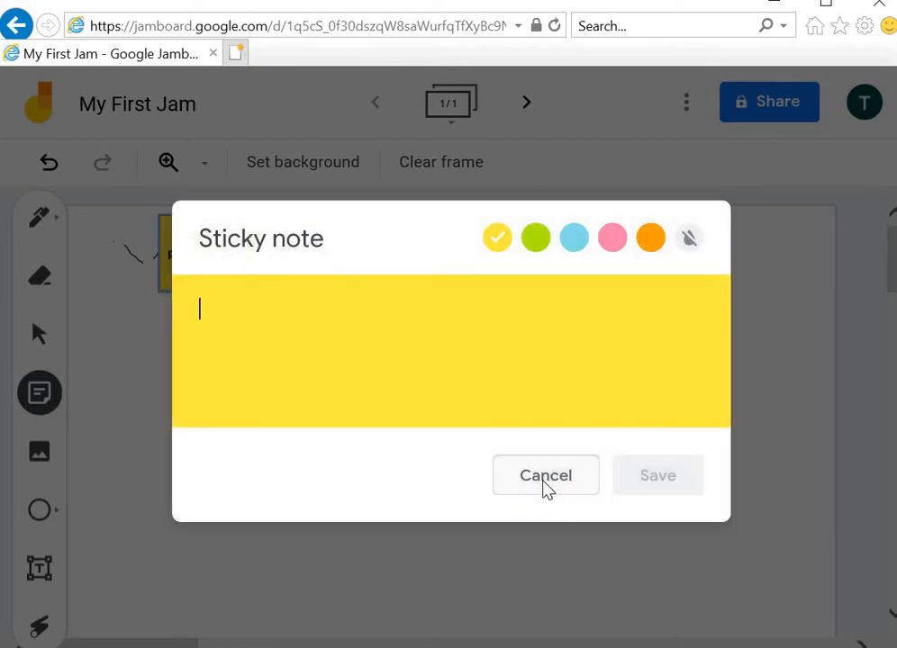
{"action": "left_click", "coordinate": [544, 484]}
{"action": "left_click_drag", "start_coordinate": [216, 240], "coordinate": [766, 234]}
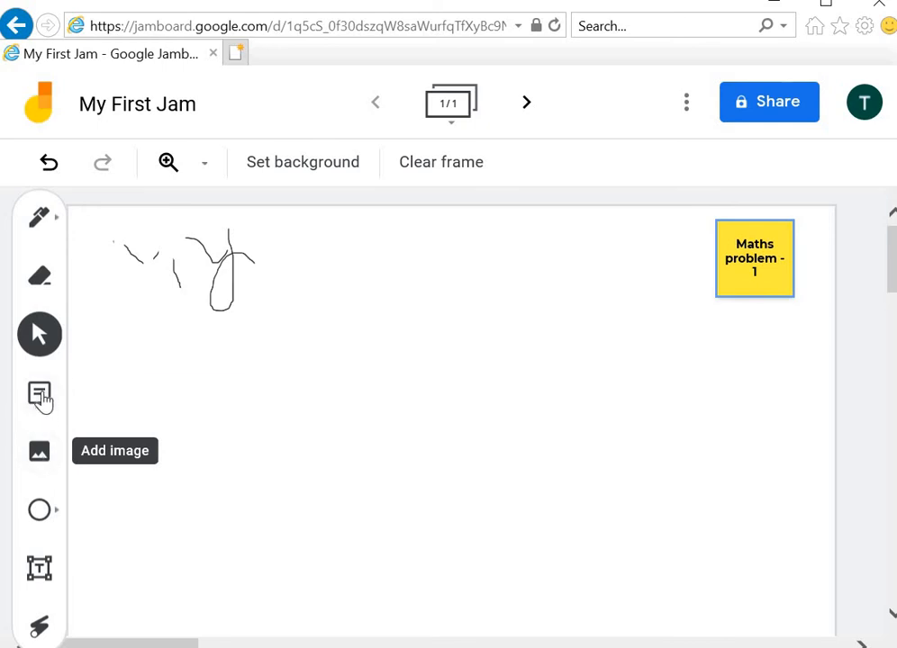
Step: Search Google Images for "maths" and insert the green chalkboard picture of formulas below the sticky note
{"action": "left_click", "coordinate": [43, 459]}
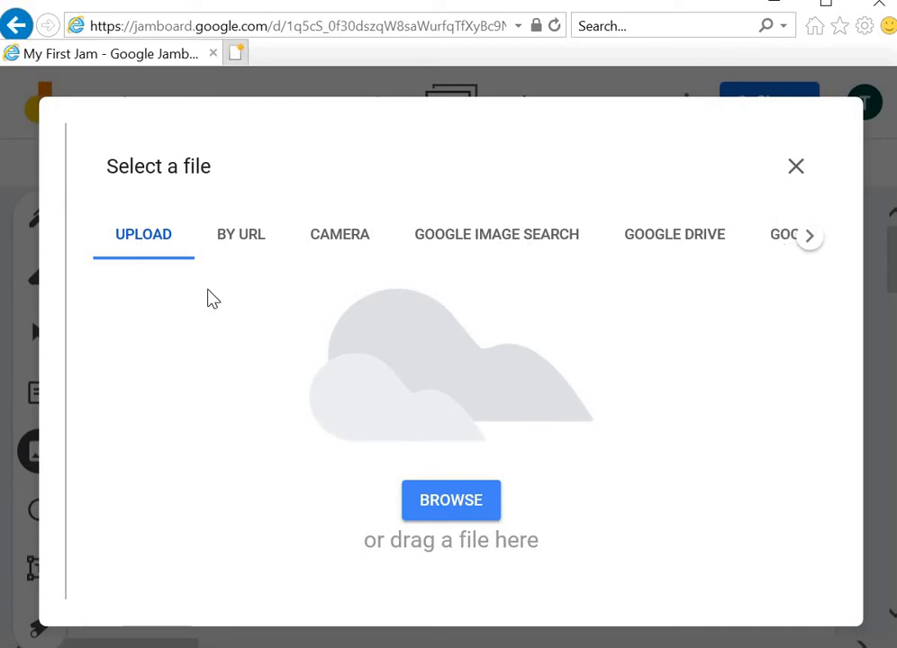
{"action": "left_click", "coordinate": [228, 249]}
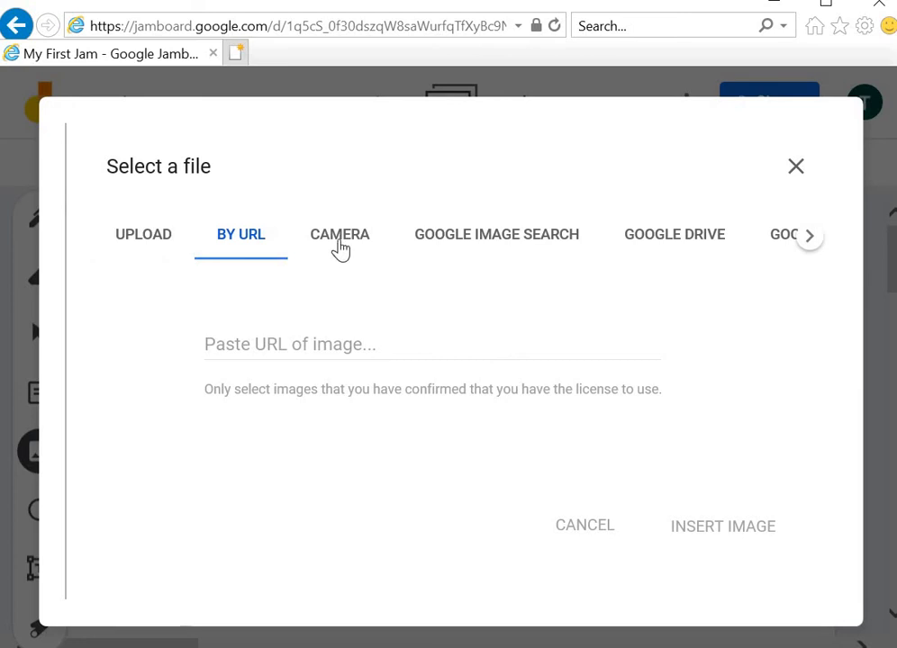
{"action": "left_click", "coordinate": [463, 236]}
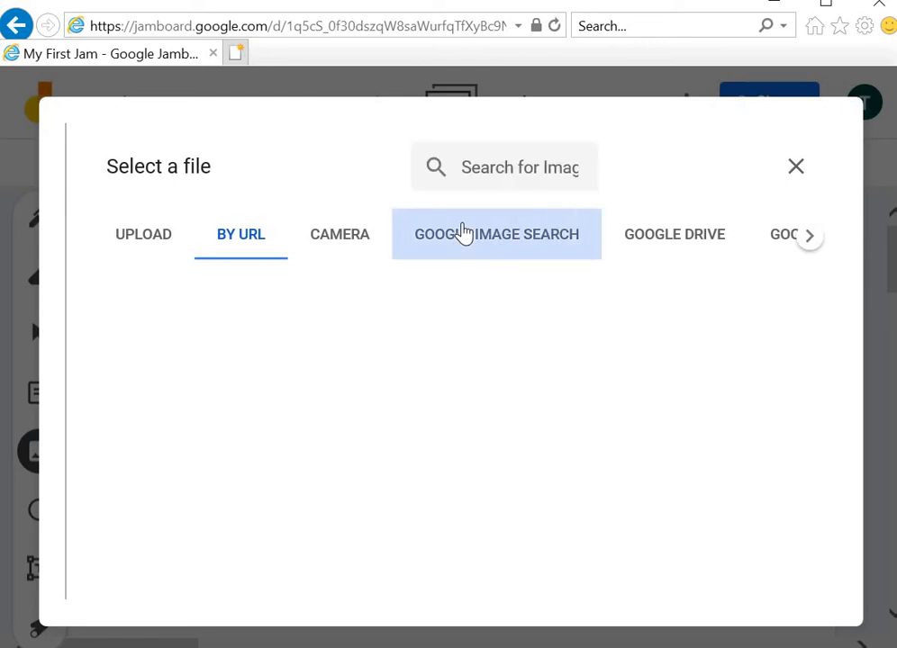
{"action": "left_click", "coordinate": [681, 235]}
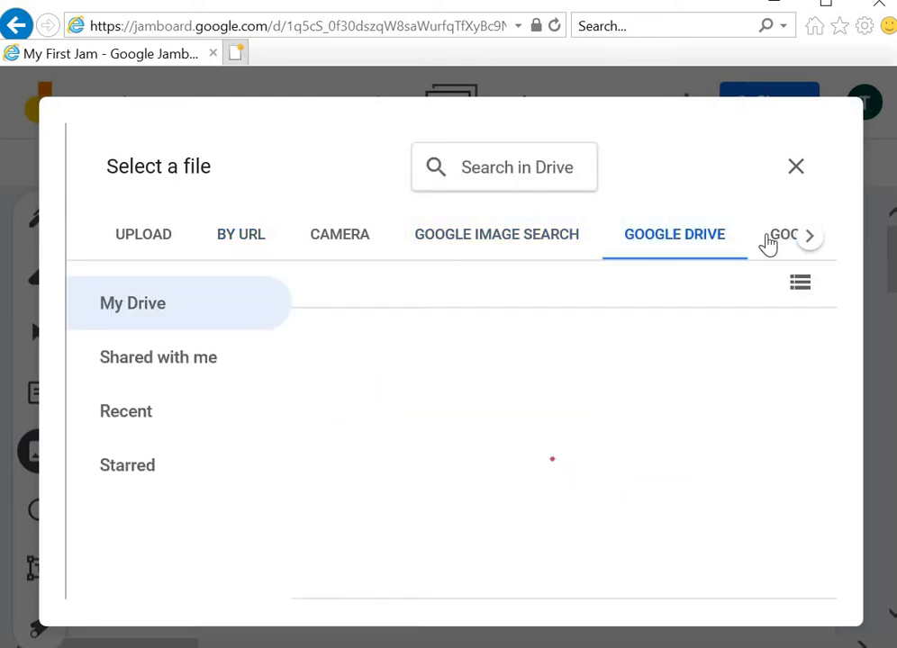
{"action": "left_click", "coordinate": [494, 238]}
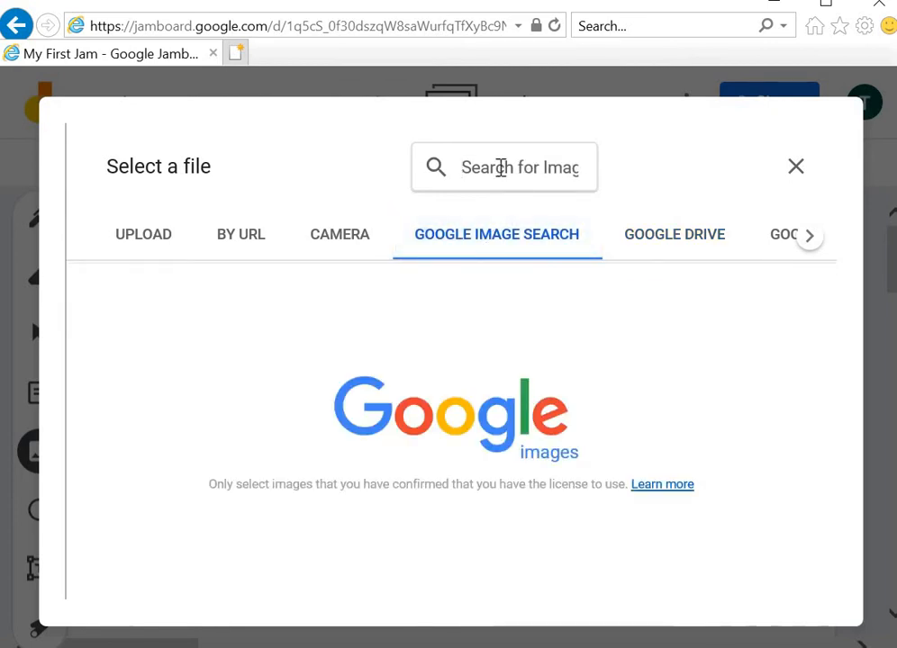
{"action": "type", "text": "maths"}
{"action": "key", "text": "Return"}
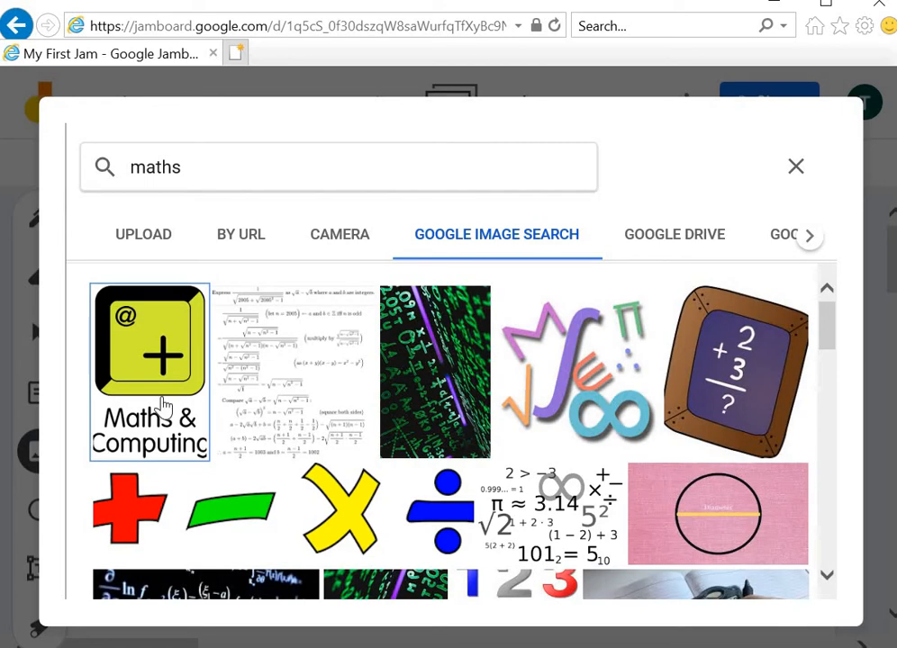
{"action": "left_click", "coordinate": [162, 369]}
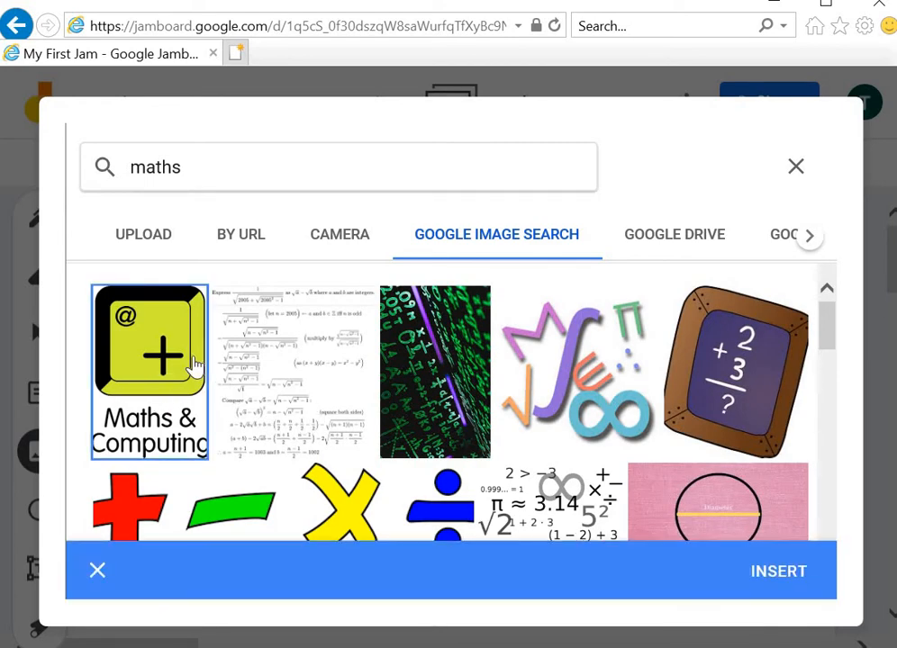
{"action": "left_click", "coordinate": [779, 571]}
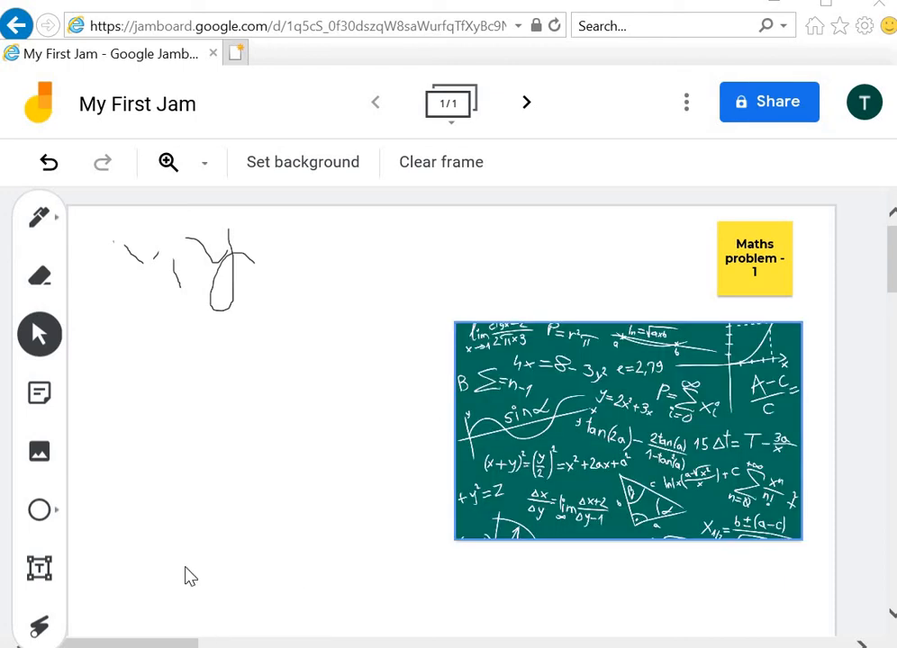
Step: Draw a circle overlapping the upper-left corner of the chalkboard picture
{"action": "left_click", "coordinate": [578, 458]}
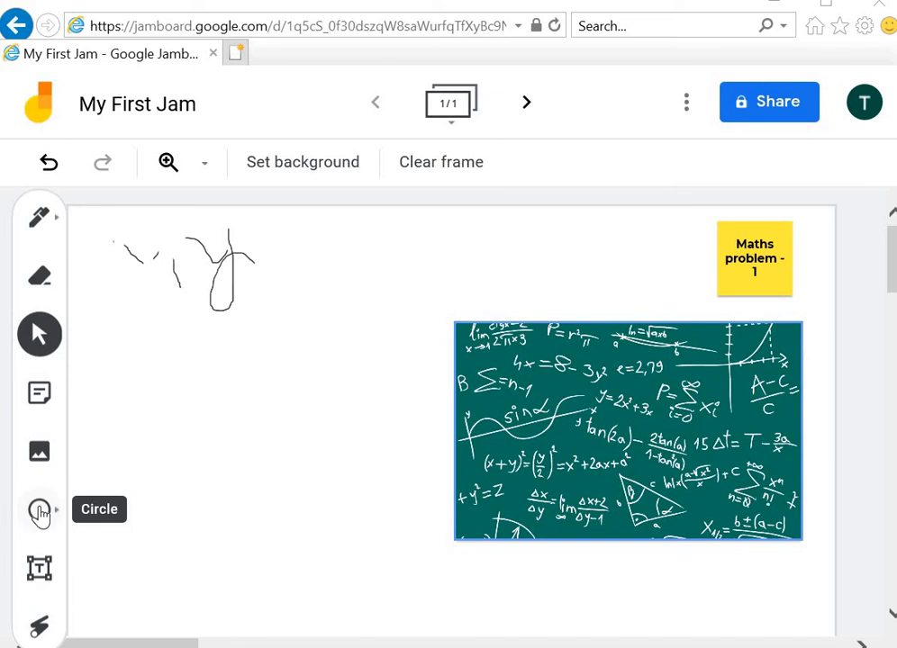
{"action": "left_click", "coordinate": [40, 511]}
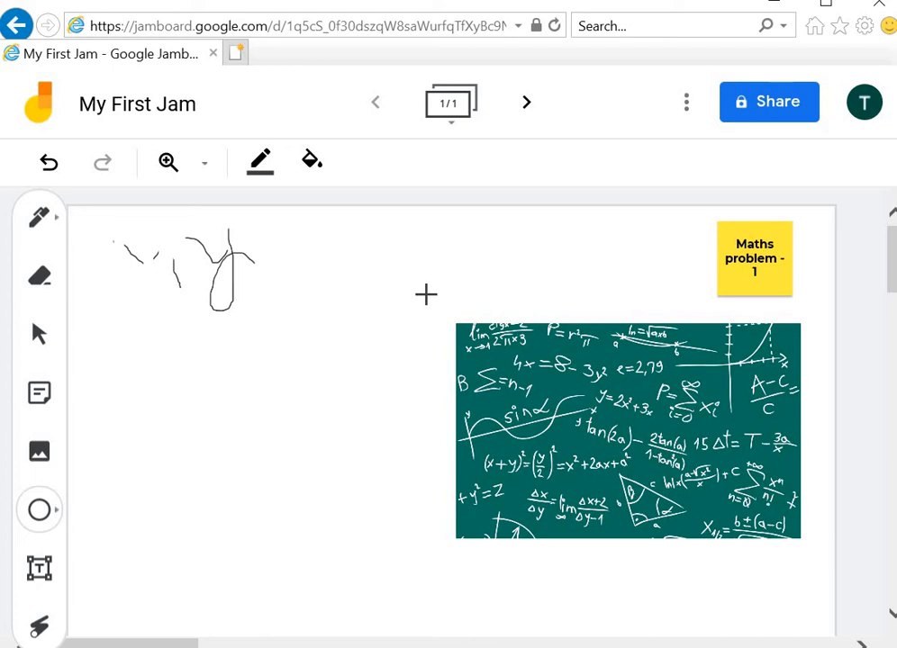
{"action": "left_click_drag", "start_coordinate": [424, 294], "coordinate": [576, 430]}
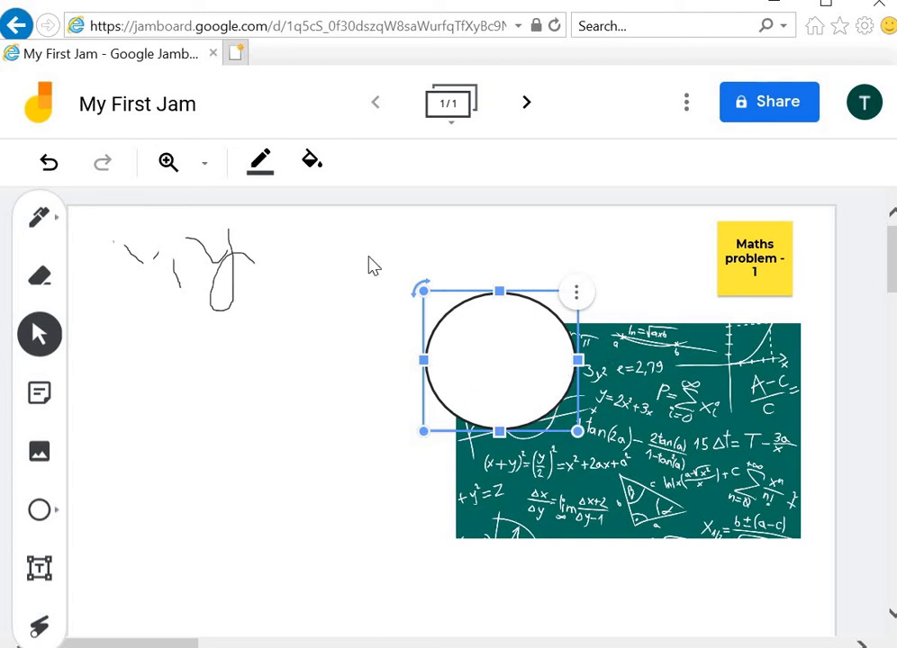
Step: Give the circle a transparent fill and an orange border, and deselect it
{"action": "left_click", "coordinate": [310, 167]}
{"action": "left_click", "coordinate": [400, 322]}
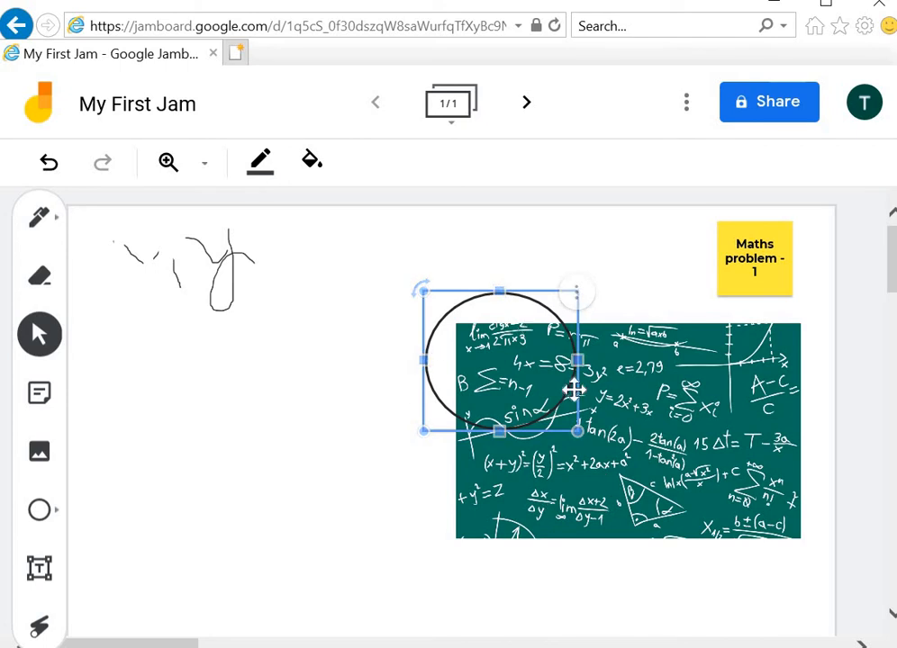
{"action": "left_click", "coordinate": [256, 169]}
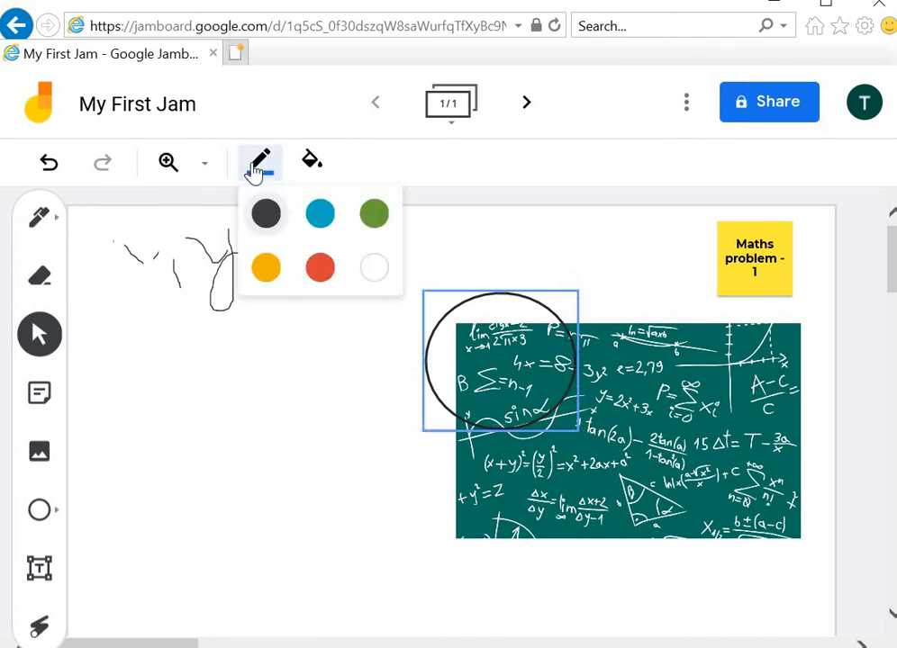
{"action": "left_click", "coordinate": [266, 270]}
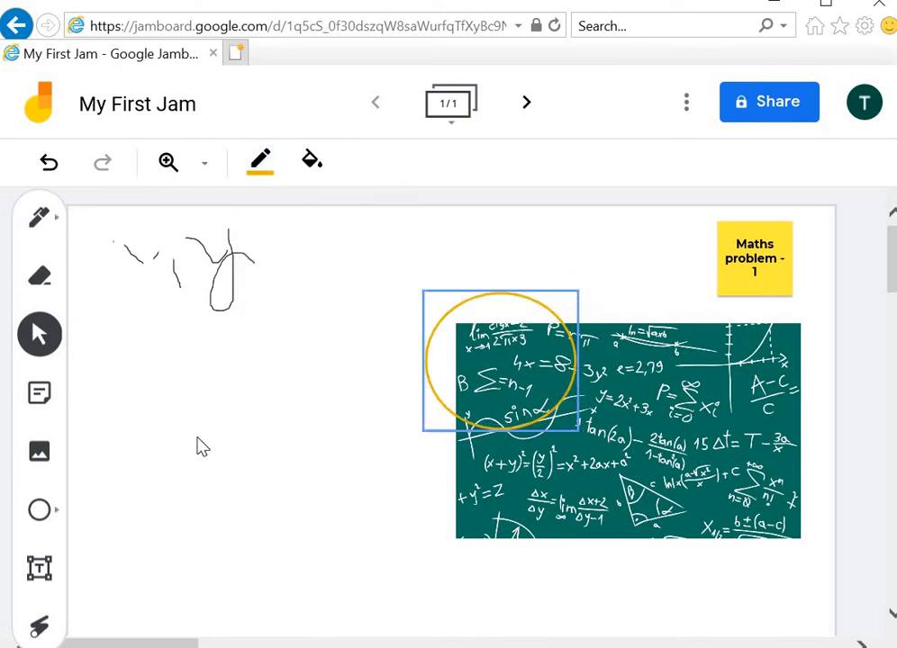
{"action": "left_click", "coordinate": [177, 486]}
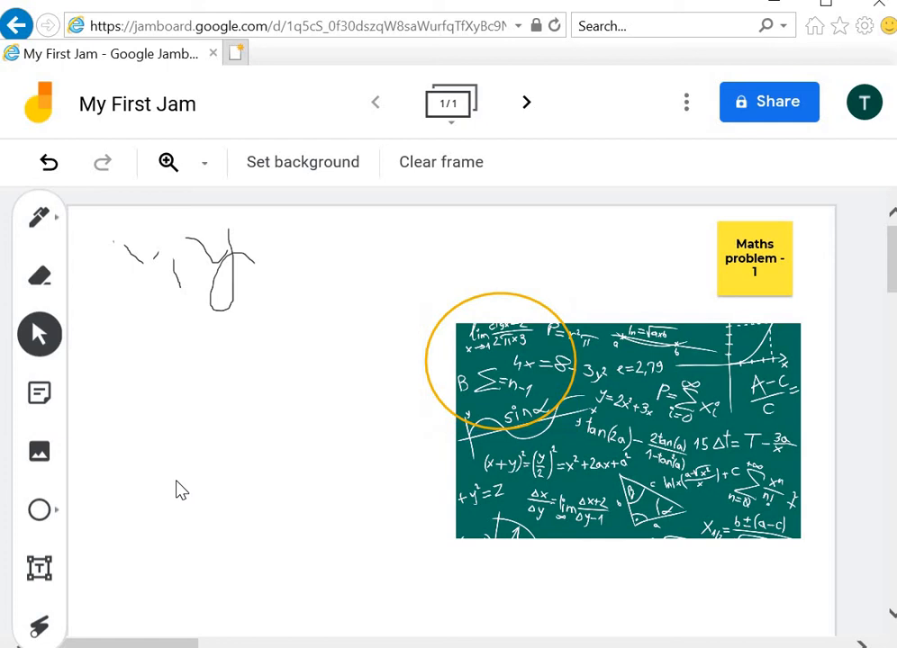
Step: Add a text box below the handwriting reading "Notes -", "1. Physics - assignment 1 .." and "2. Chem assignment" on separate lines
{"action": "left_click", "coordinate": [40, 576]}
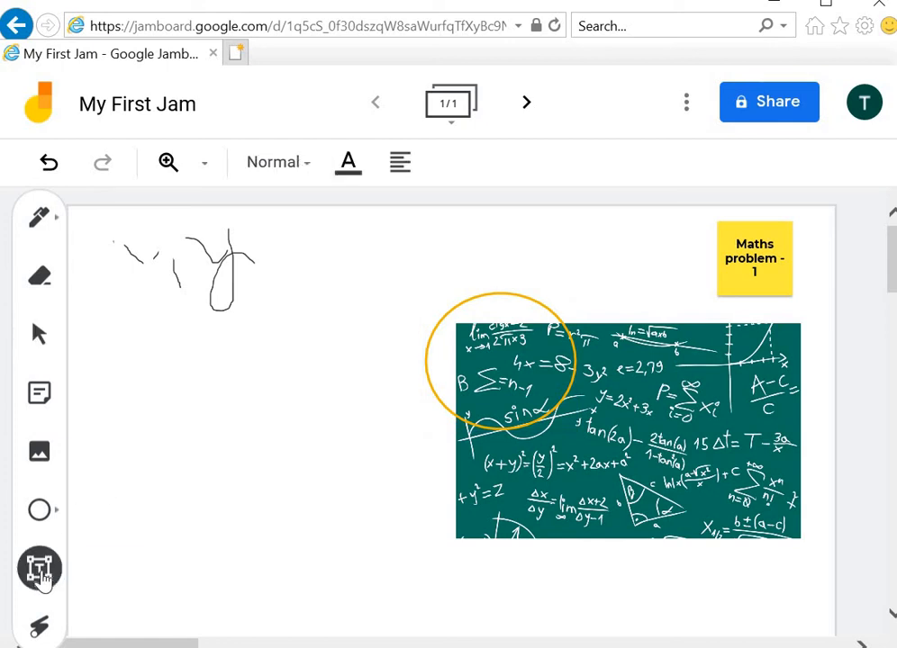
{"action": "left_click", "coordinate": [123, 385]}
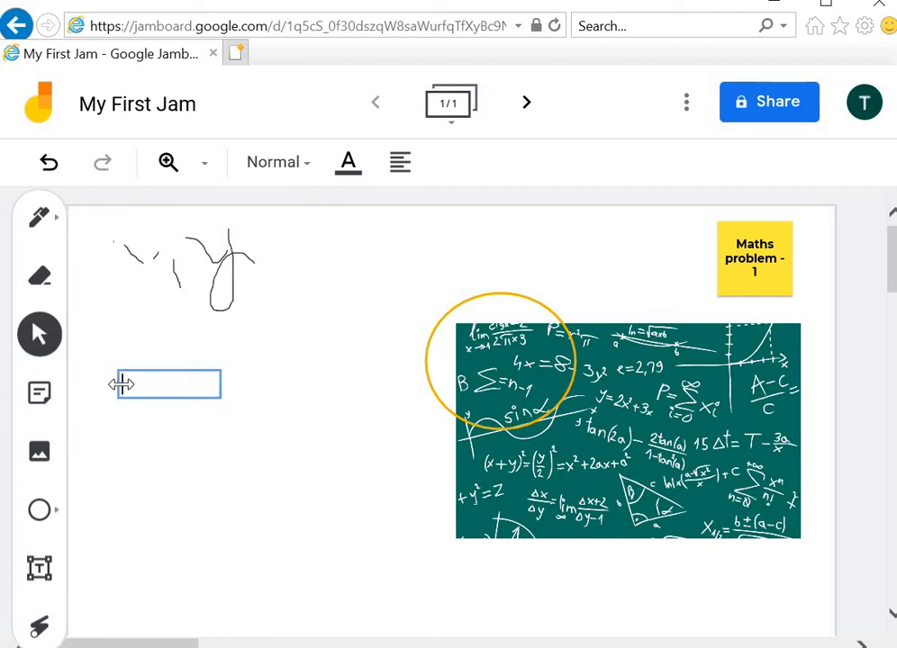
{"action": "type", "text": "Notes -"}
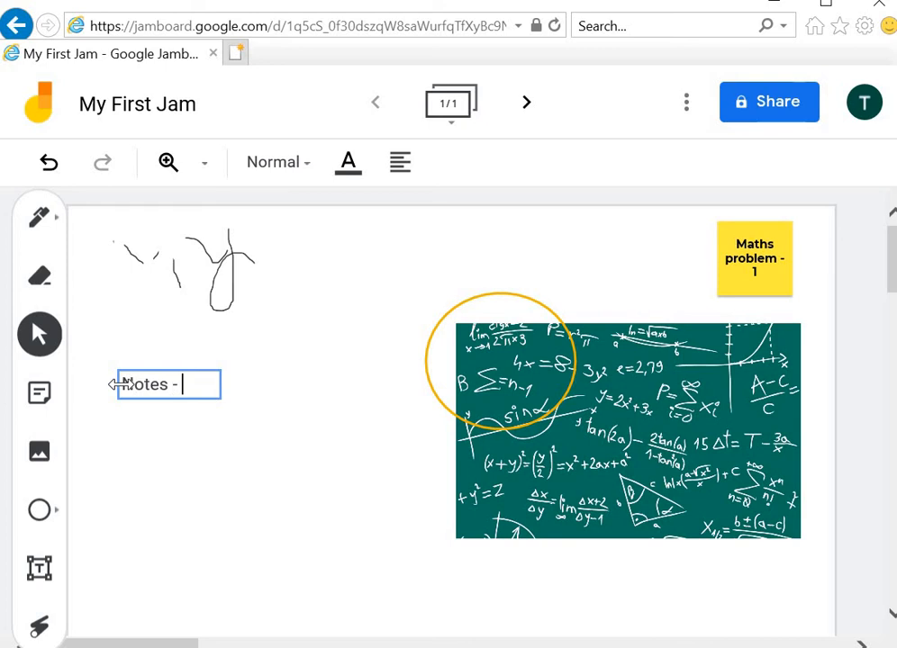
{"action": "key", "text": "Return"}
{"action": "type", "text": "1. "}
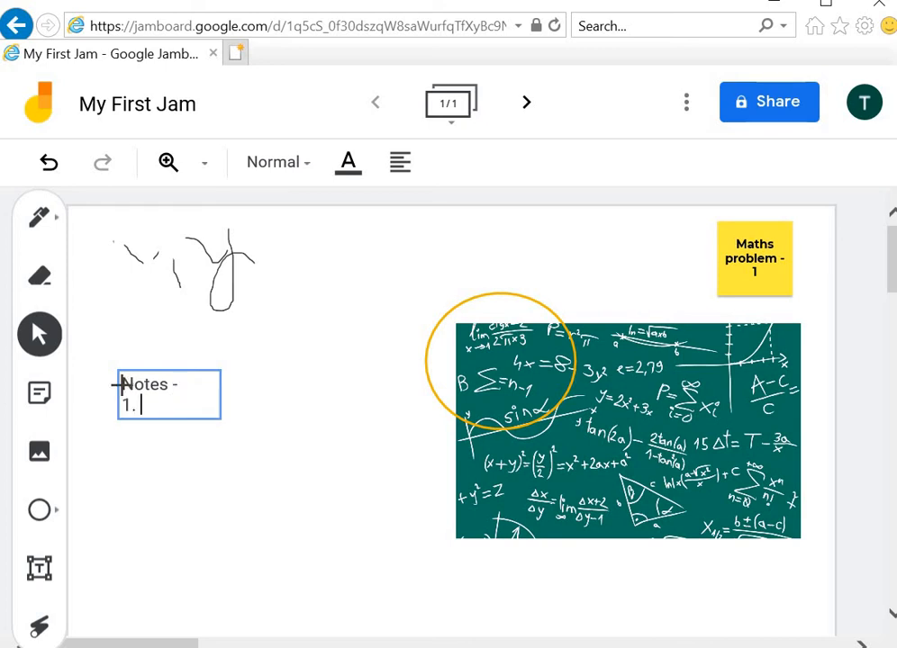
{"action": "type", "text": "Physics"}
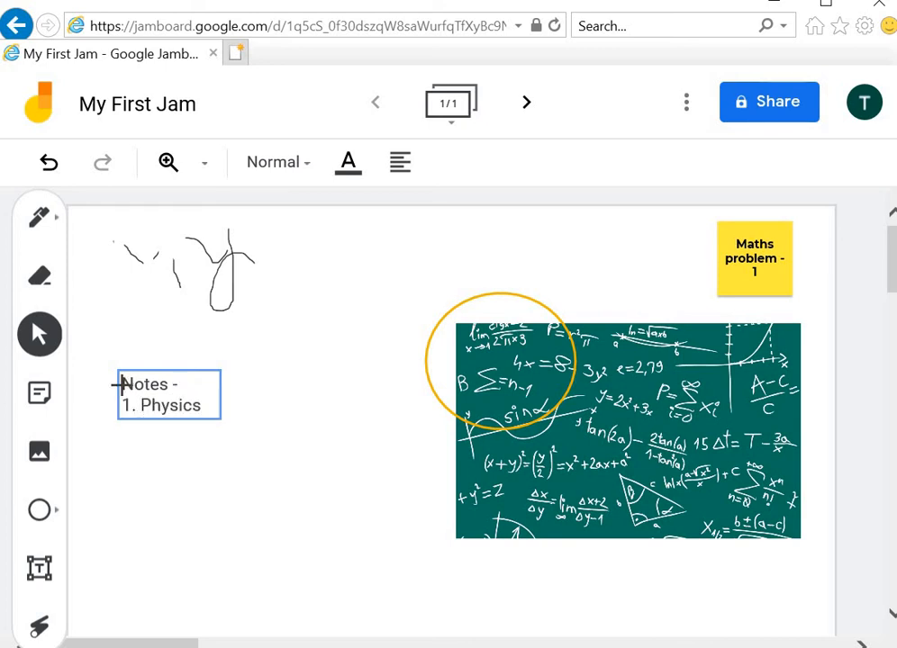
{"action": "type", "text": " - a"}
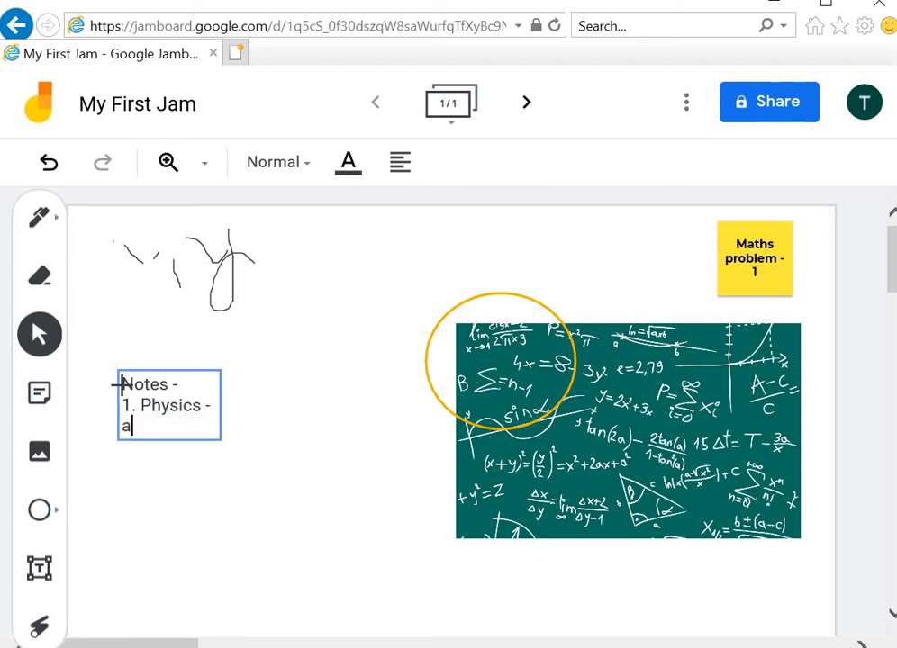
{"action": "type", "text": "ssignment"}
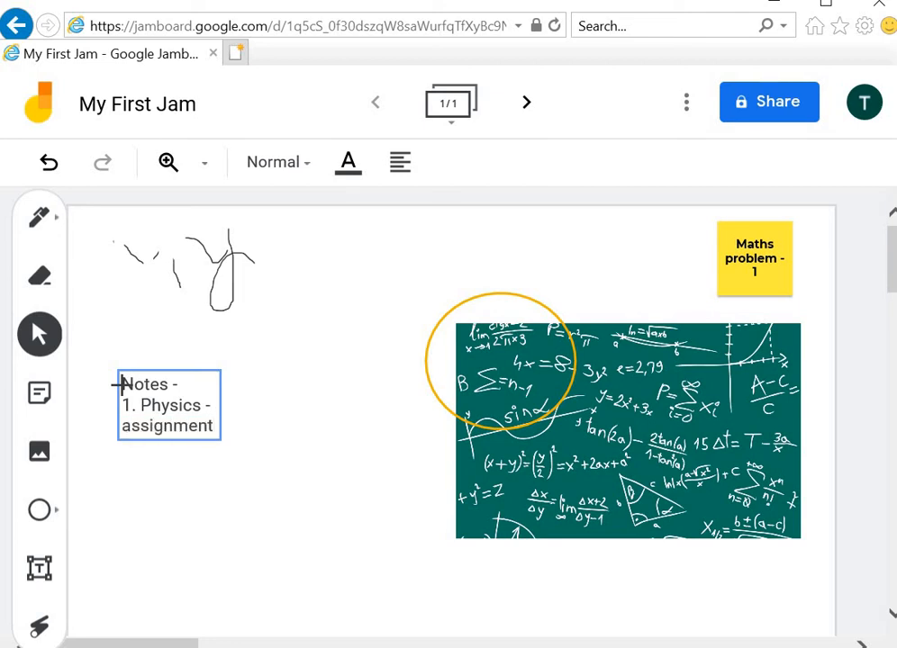
{"action": "type", "text": " 1 .."}
{"action": "key", "text": "Return"}
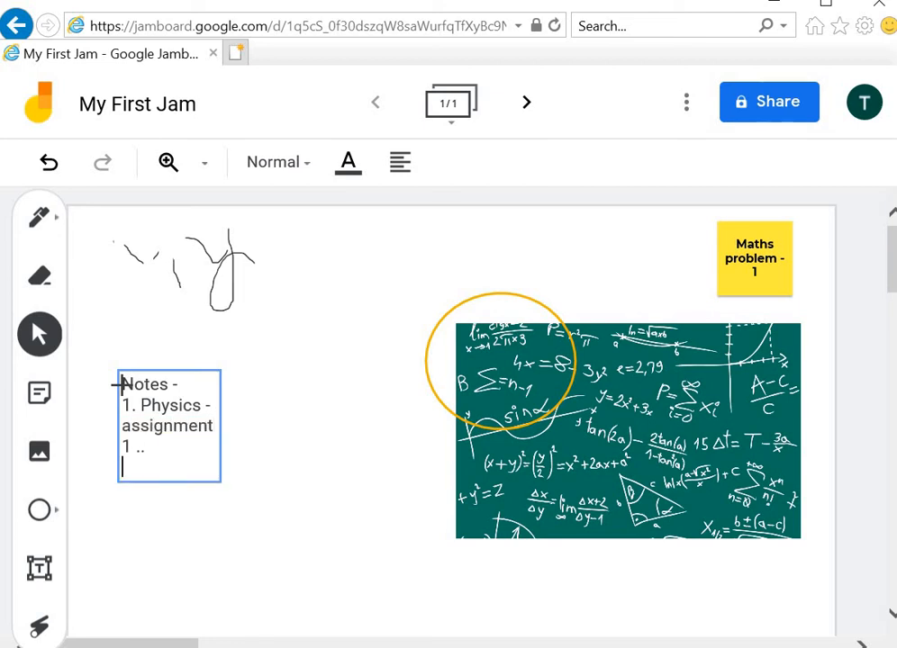
{"action": "type", "text": "2. Chem assignment"}
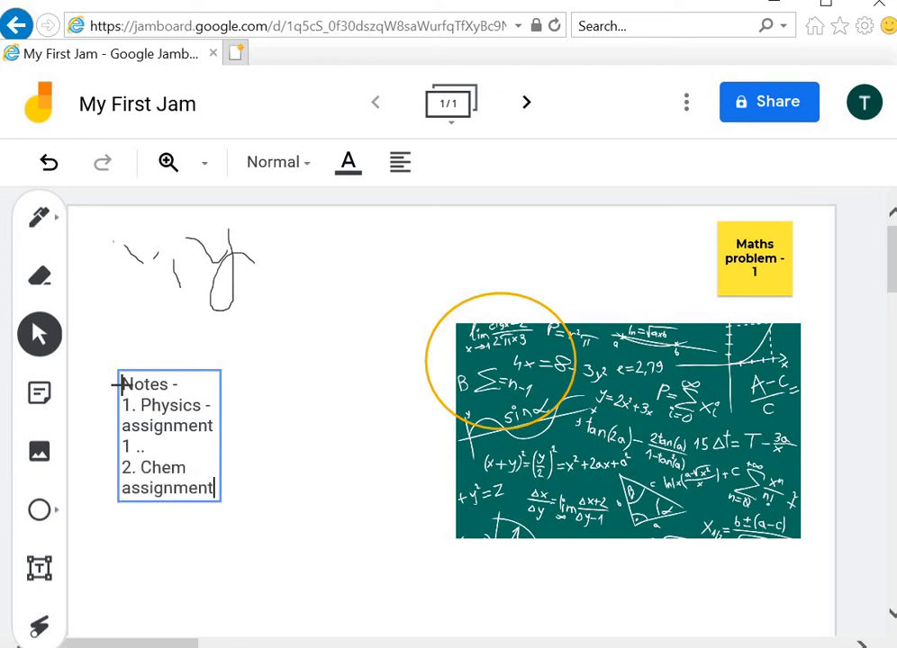
{"action": "key", "text": "Return"}
{"action": "left_click", "coordinate": [120, 384]}
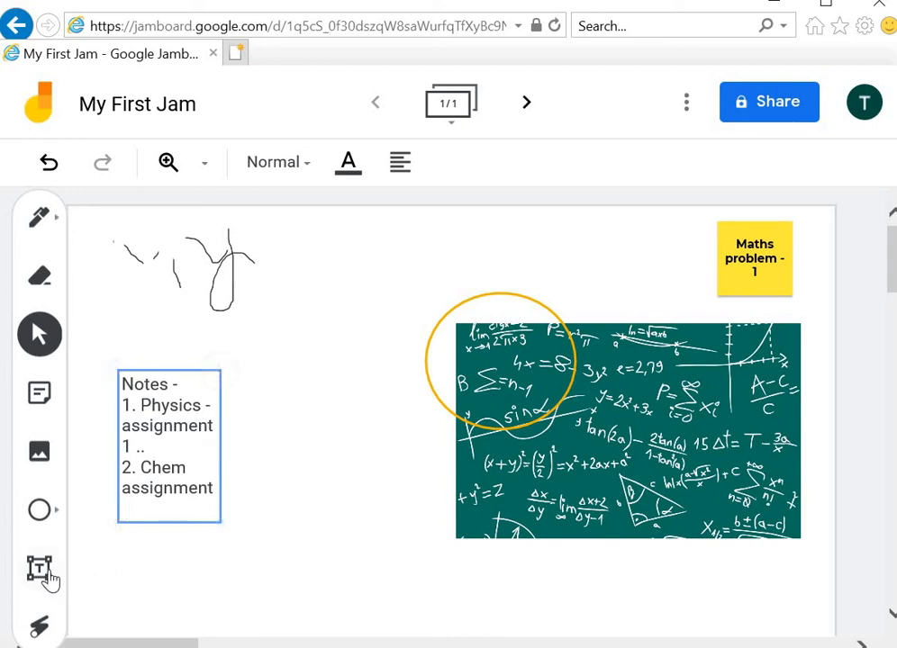
Step: Point at the notes text with the Laser tool and return to the Select tool
{"action": "left_click", "coordinate": [38, 627]}
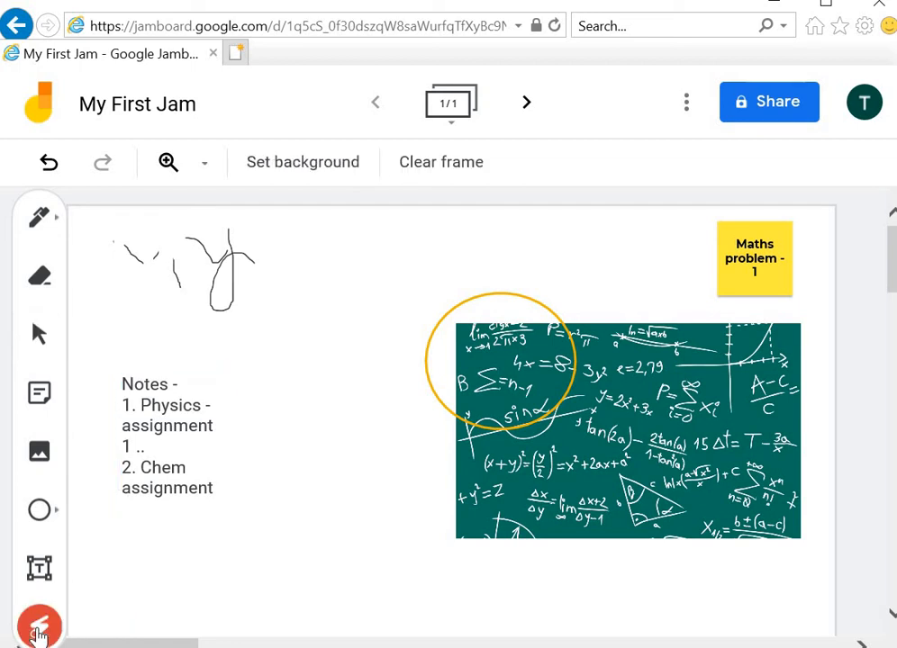
{"action": "mouse_move", "coordinate": [193, 437]}
{"action": "left_mouse_down"}
{"action": "mouse_move", "coordinate": [108, 394]}
{"action": "mouse_move", "coordinate": [186, 366]}
{"action": "mouse_move", "coordinate": [187, 458]}
{"action": "mouse_move", "coordinate": [106, 378]}
{"action": "mouse_move", "coordinate": [234, 380]}
{"action": "mouse_move", "coordinate": [132, 445]}
{"action": "mouse_move", "coordinate": [178, 347]}
{"action": "mouse_move", "coordinate": [236, 452]}
{"action": "mouse_move", "coordinate": [110, 398]}
{"action": "mouse_move", "coordinate": [224, 403]}
{"action": "mouse_move", "coordinate": [172, 452]}
{"action": "mouse_move", "coordinate": [144, 363]}
{"action": "mouse_move", "coordinate": [225, 407]}
{"action": "left_mouse_up"}
{"action": "left_click", "coordinate": [36, 340]}
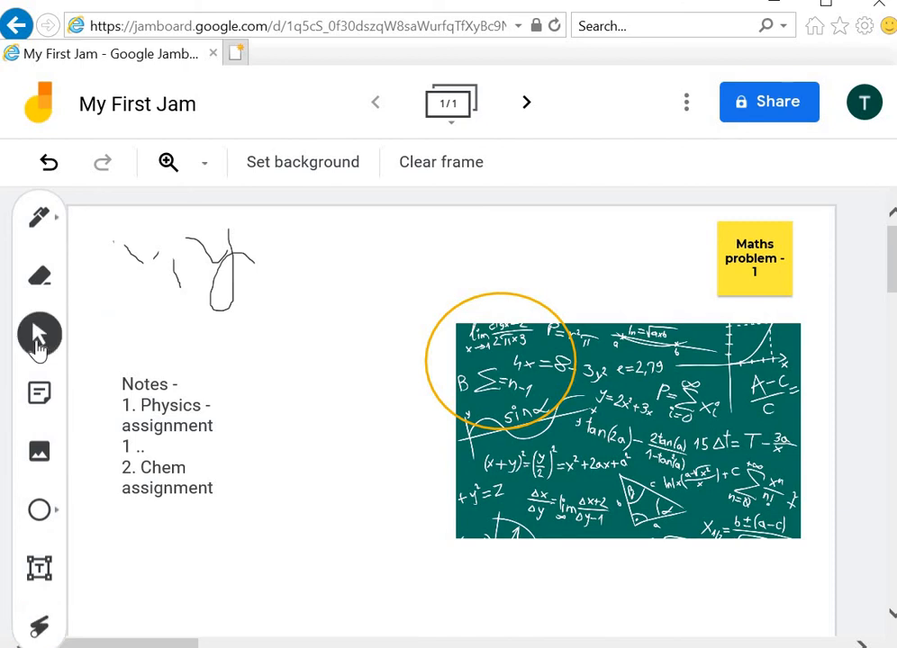
Step: Delete the chalkboard picture and undo the deletion
{"action": "left_click", "coordinate": [676, 380]}
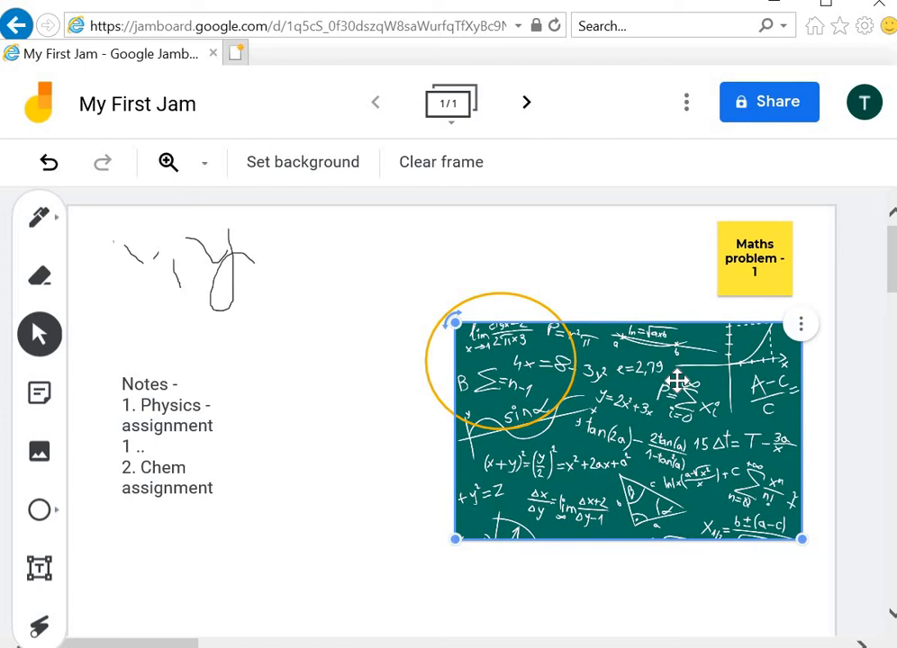
{"action": "key", "text": "Delete"}
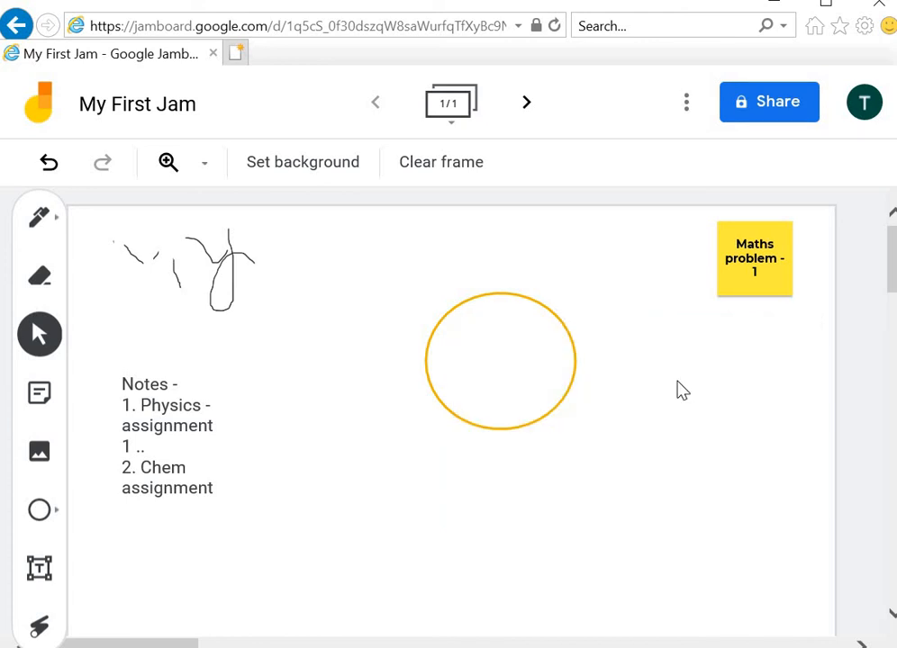
{"action": "left_click", "coordinate": [49, 165]}
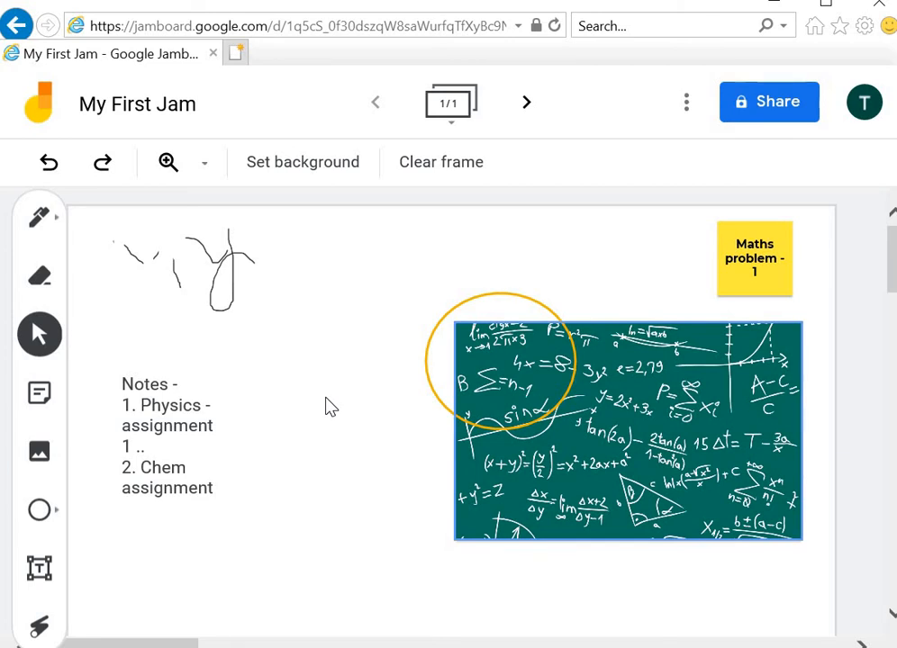
Step: Set the frame's background to the dotted pattern
{"action": "left_click", "coordinate": [319, 169]}
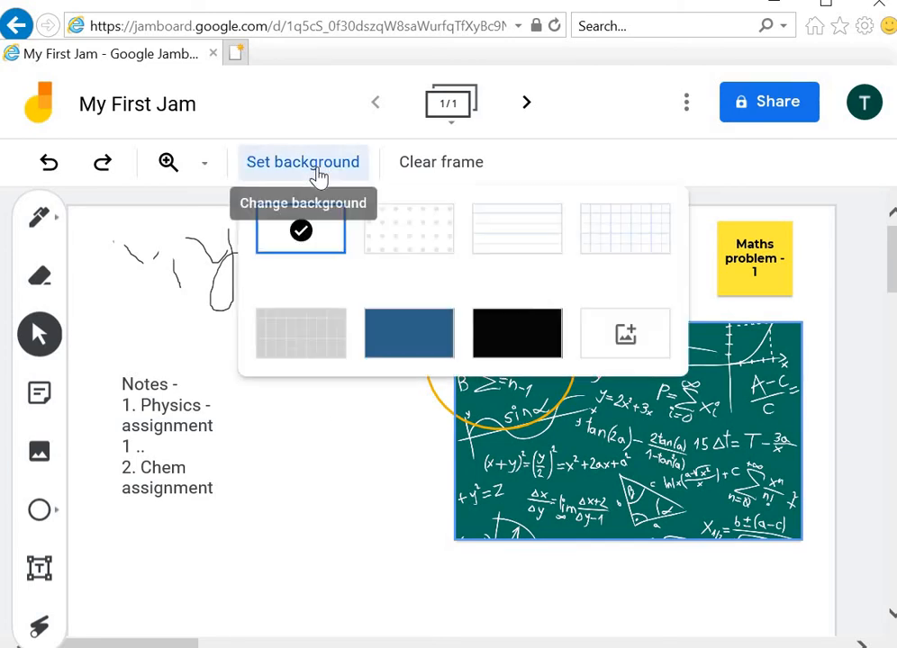
{"action": "left_click", "coordinate": [410, 224]}
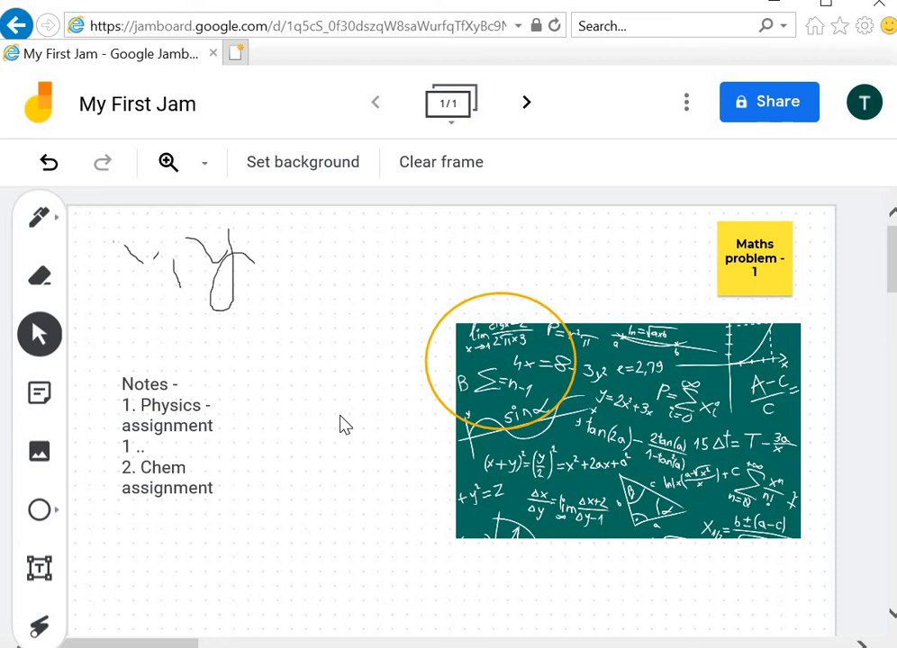
Step: Clear the whole frame and undo the clearing
{"action": "left_click", "coordinate": [441, 166]}
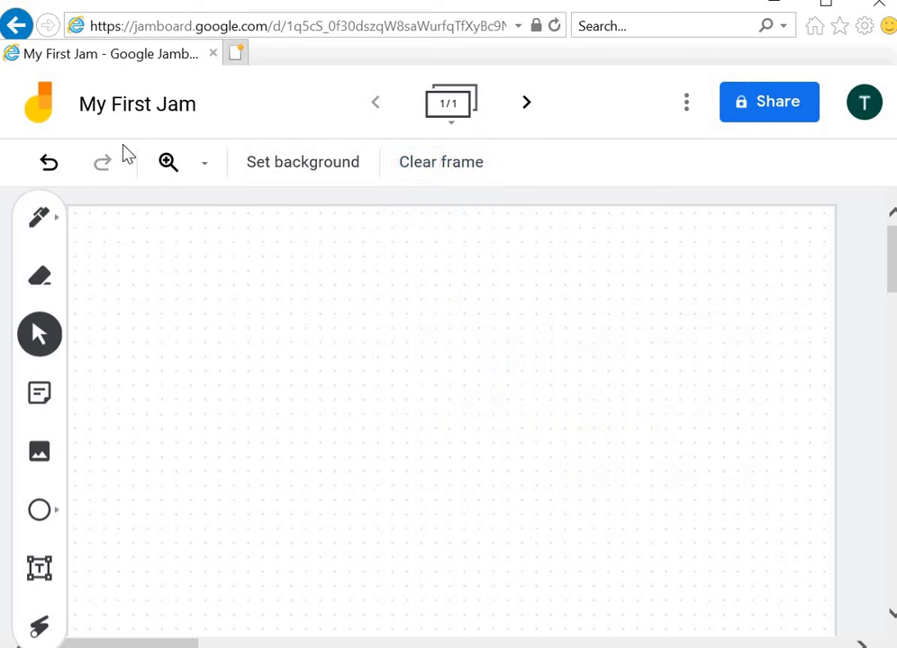
{"action": "left_click", "coordinate": [48, 164]}
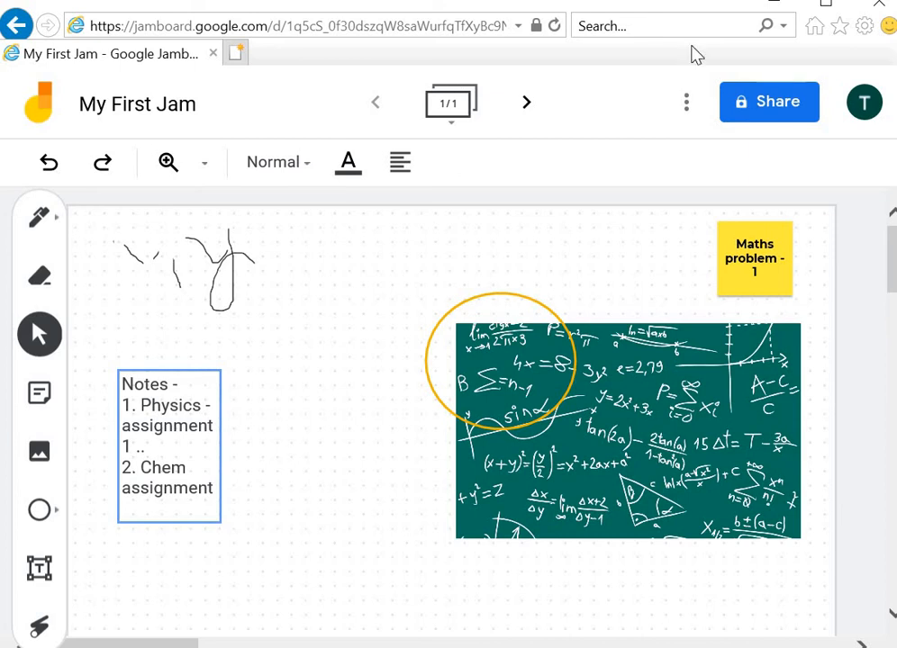
Step: Open the jam's sharing settings, dismiss the sharing restrictions tip and examine the field for adding people and groups
{"action": "left_click", "coordinate": [790, 110]}
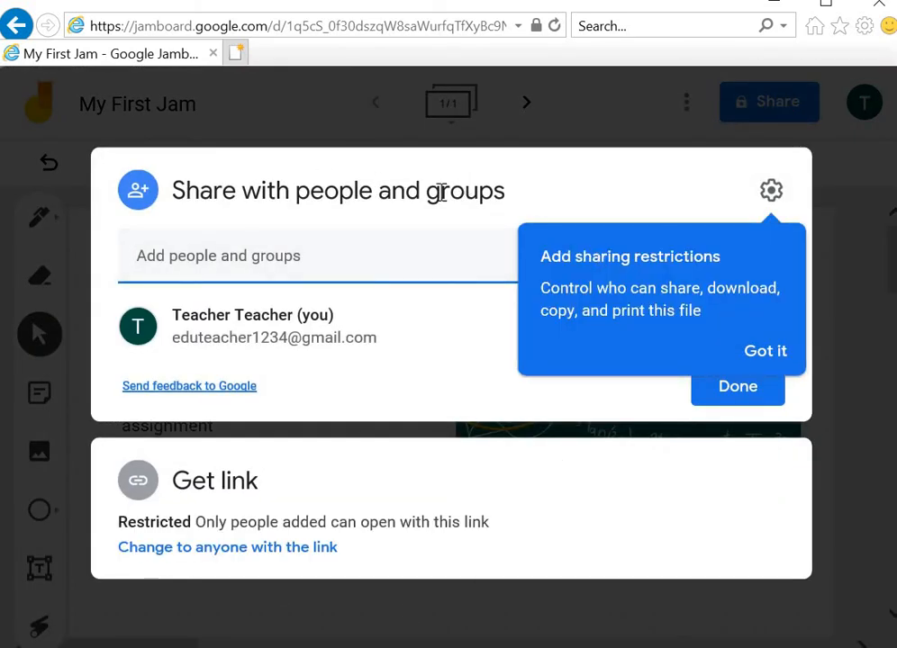
{"action": "left_click", "coordinate": [772, 357]}
{"action": "left_click", "coordinate": [297, 255]}
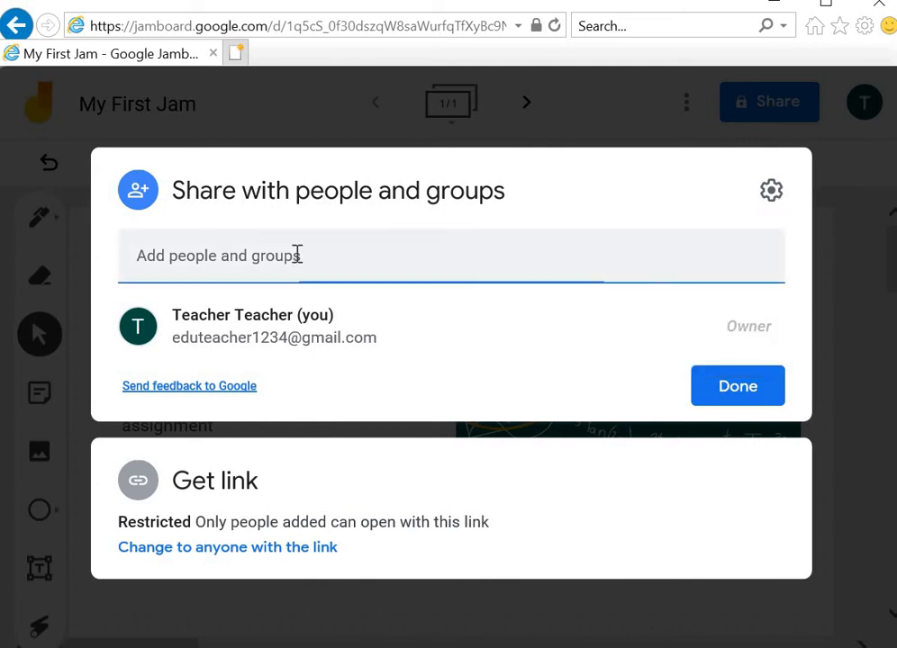
{"action": "left_click_drag", "start_coordinate": [175, 348], "coordinate": [261, 346]}
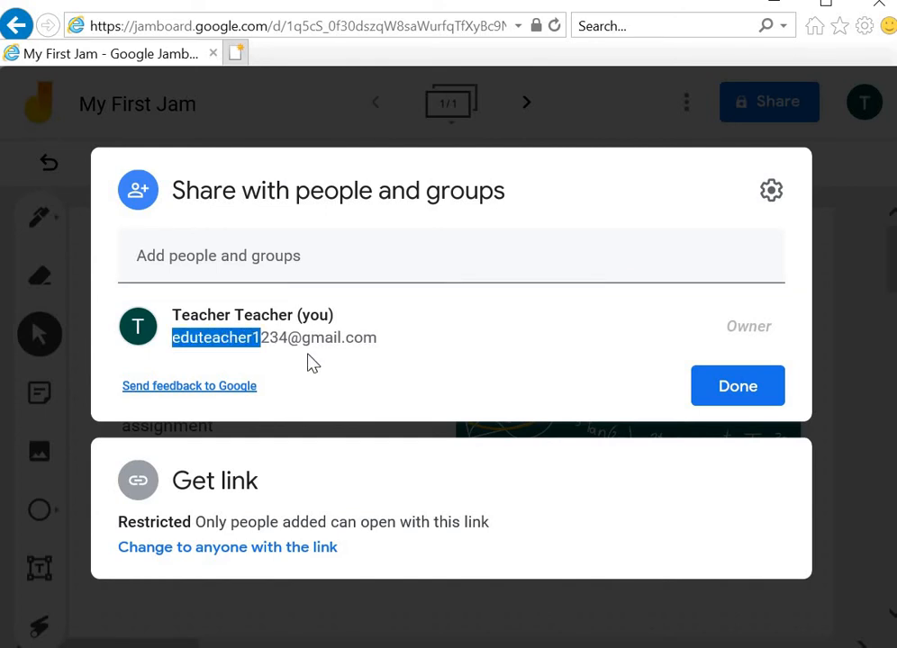
{"action": "left_click_drag", "start_coordinate": [311, 362], "coordinate": [400, 352]}
{"action": "left_click", "coordinate": [240, 268]}
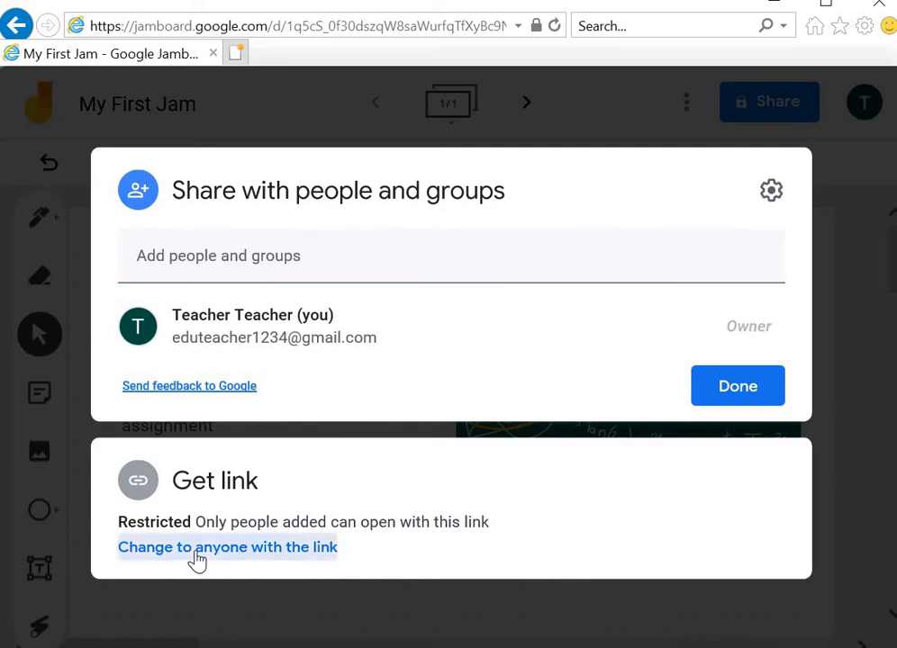
Step: Share the jam with anyone with the link in the Viewer role, and finish the sharing settings
{"action": "left_click", "coordinate": [198, 560]}
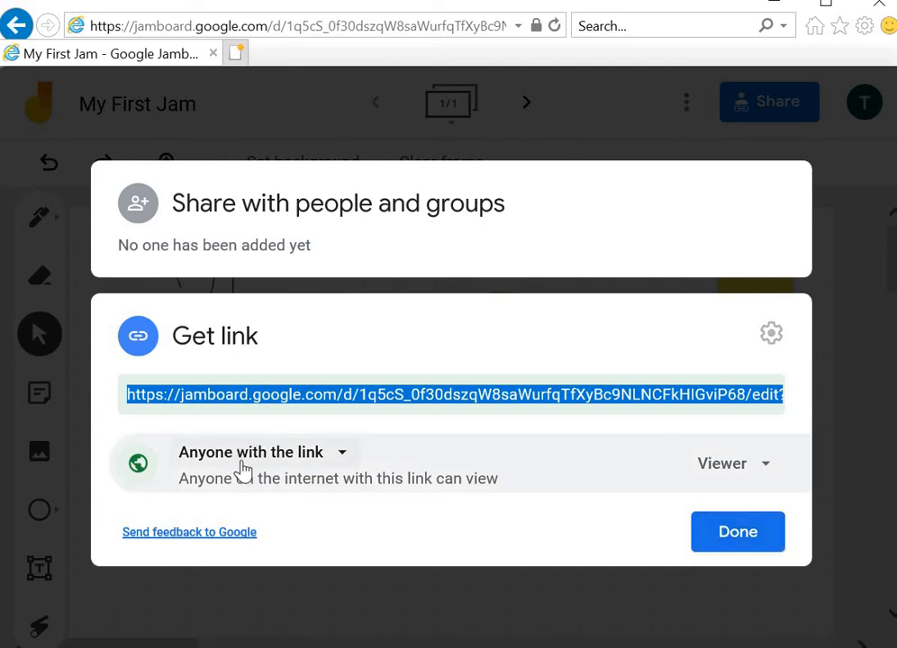
{"action": "left_click", "coordinate": [343, 457]}
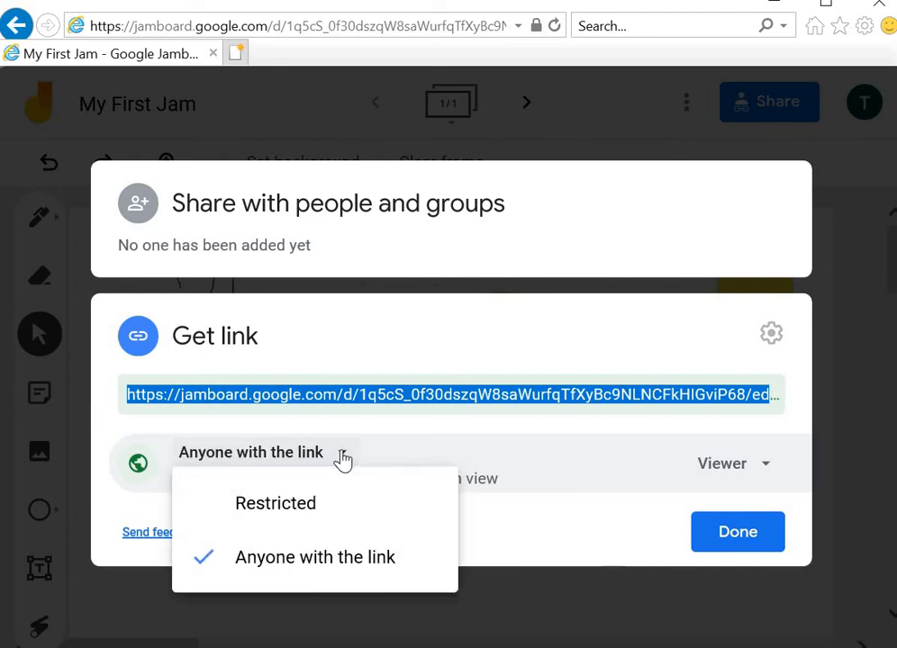
{"action": "left_click", "coordinate": [358, 563]}
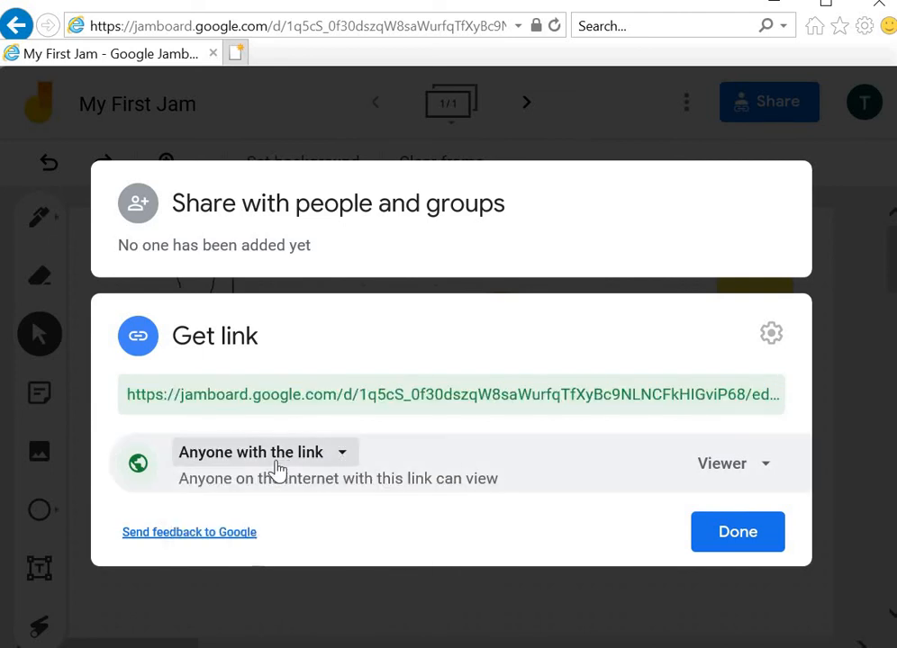
{"action": "left_click", "coordinate": [341, 452]}
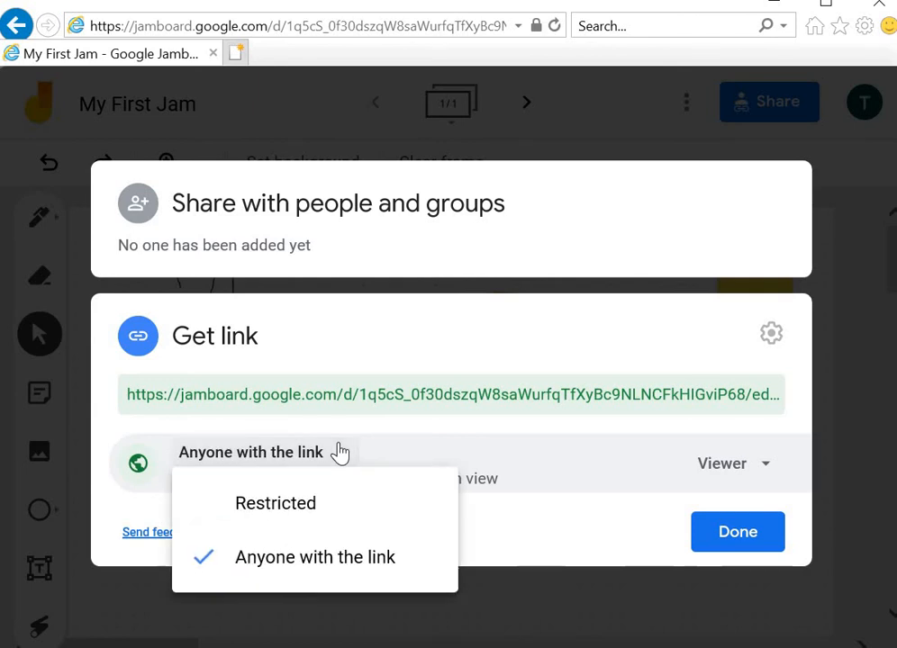
{"action": "left_click", "coordinate": [479, 542]}
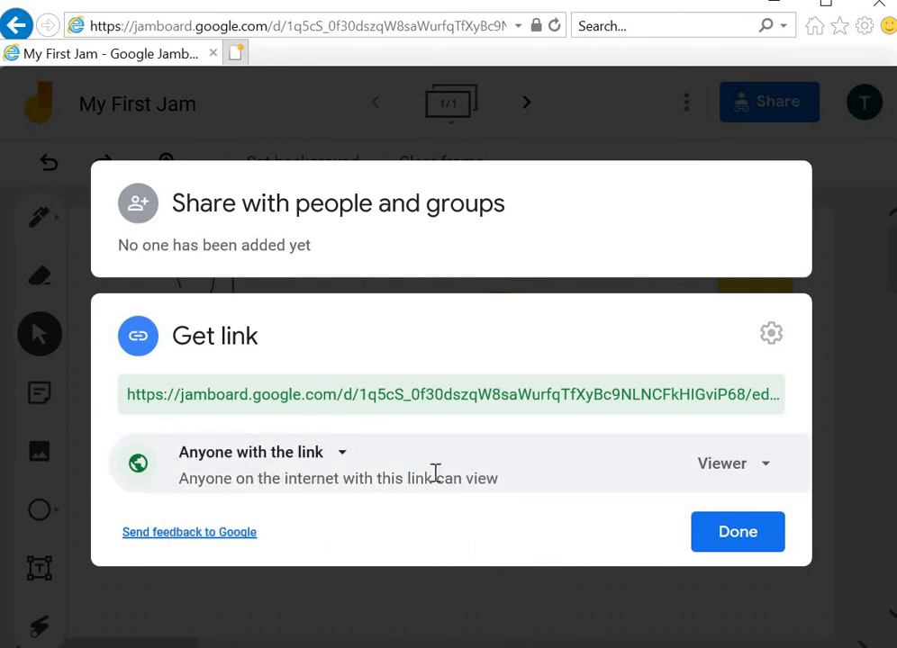
{"action": "left_click", "coordinate": [766, 474]}
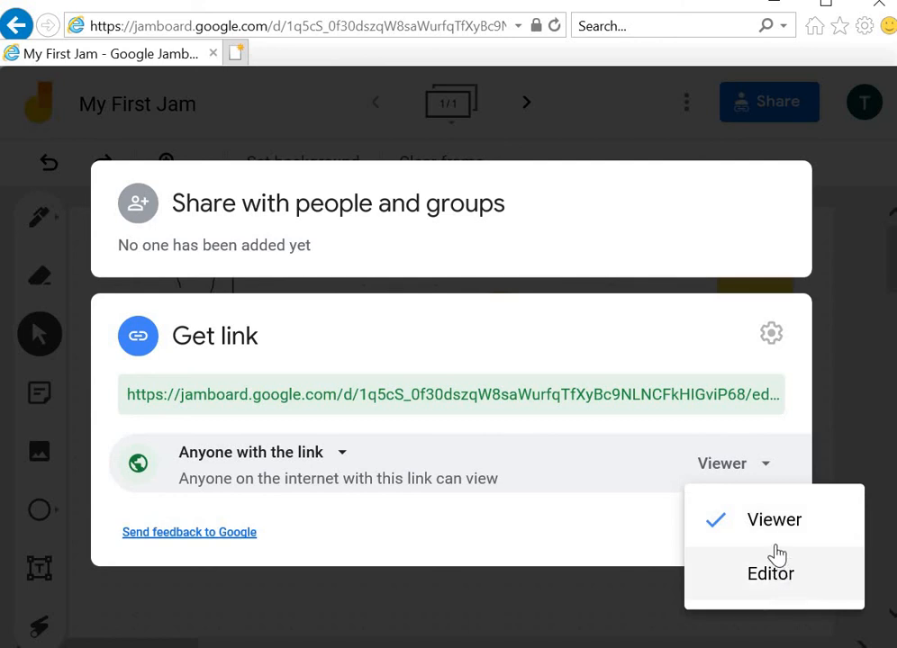
{"action": "left_click", "coordinate": [773, 527]}
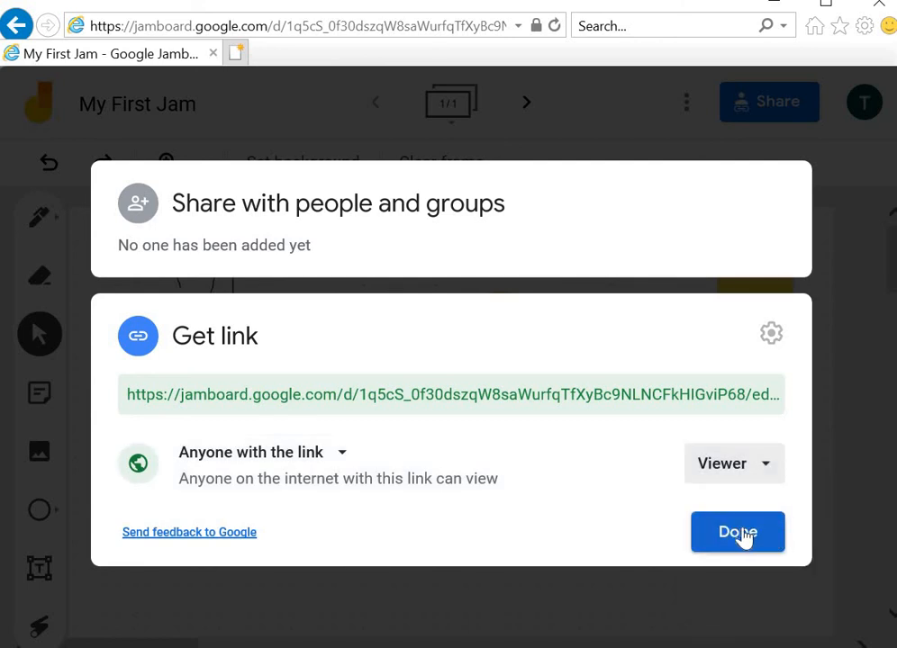
{"action": "left_click", "coordinate": [747, 534]}
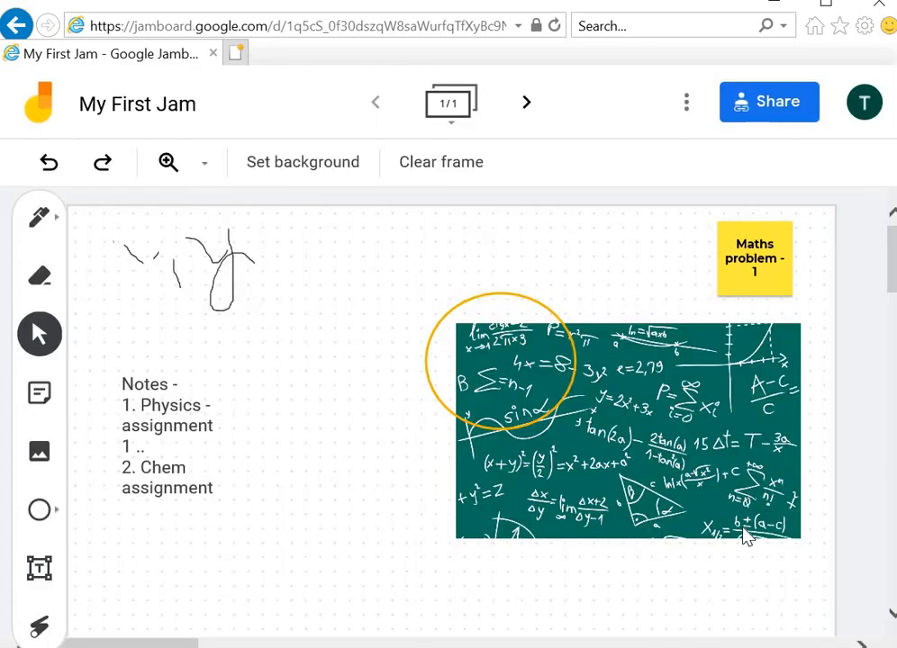